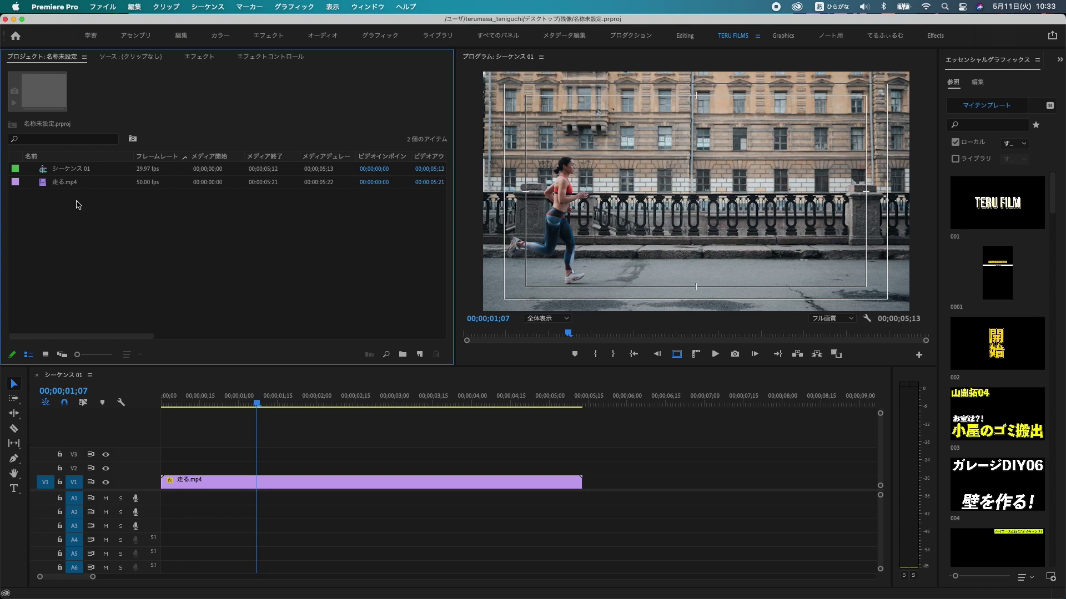
Scrub through the runner clip and park the playhead at 00;00;01;04.
click(319, 398)
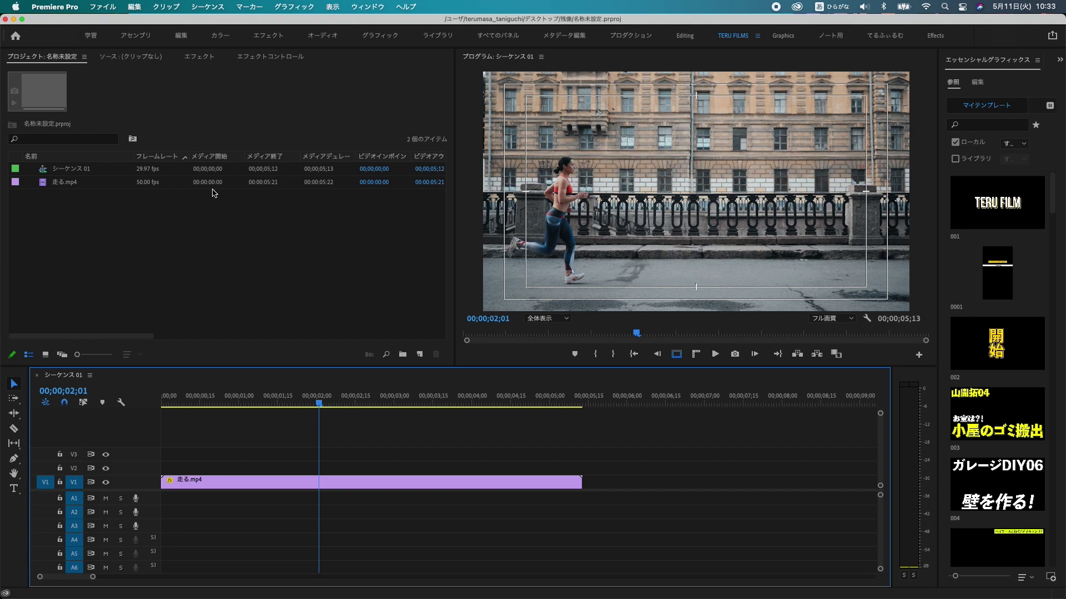
click(143, 184)
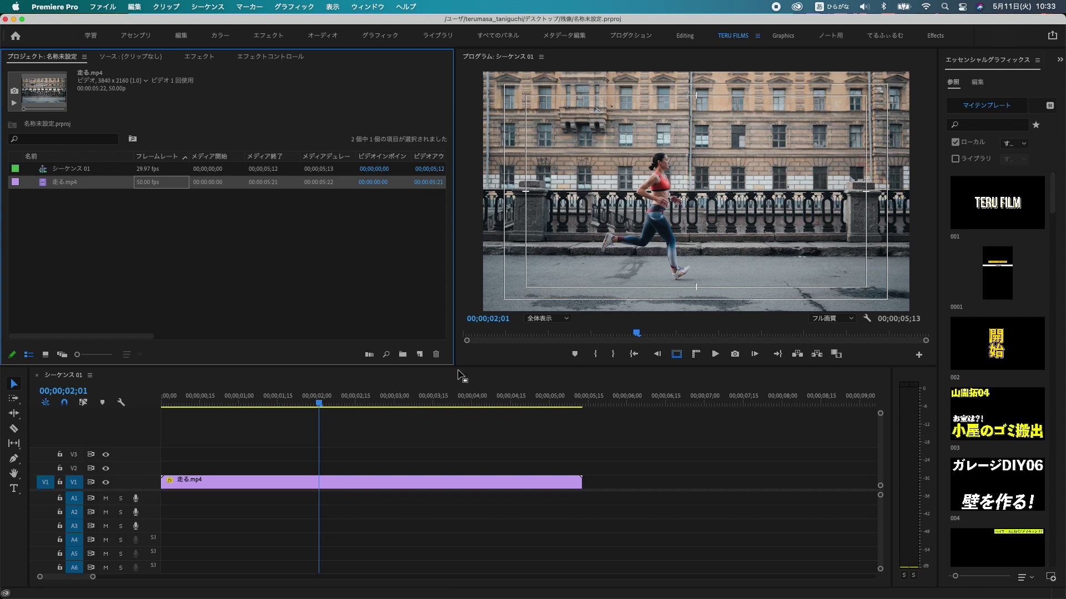
click(235, 401)
drag(235, 401, 210, 402)
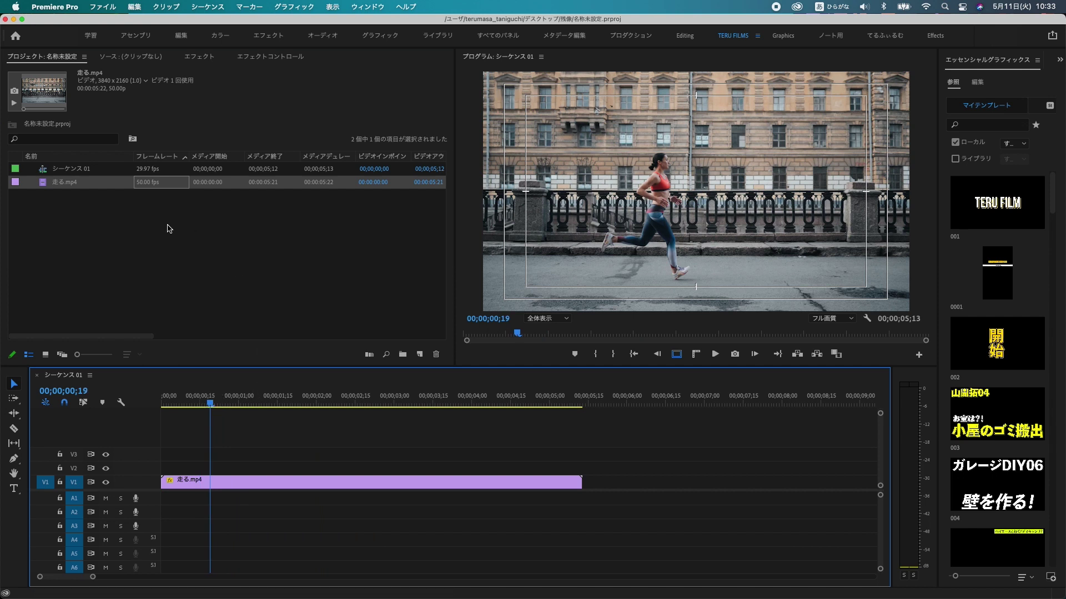
click(151, 239)
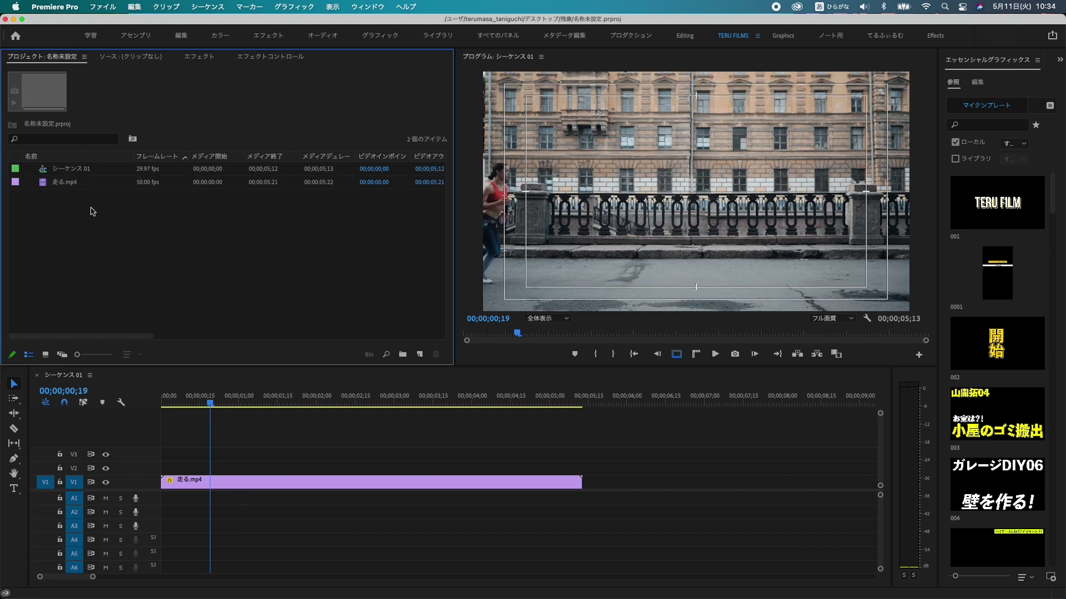
drag(209, 403, 248, 403)
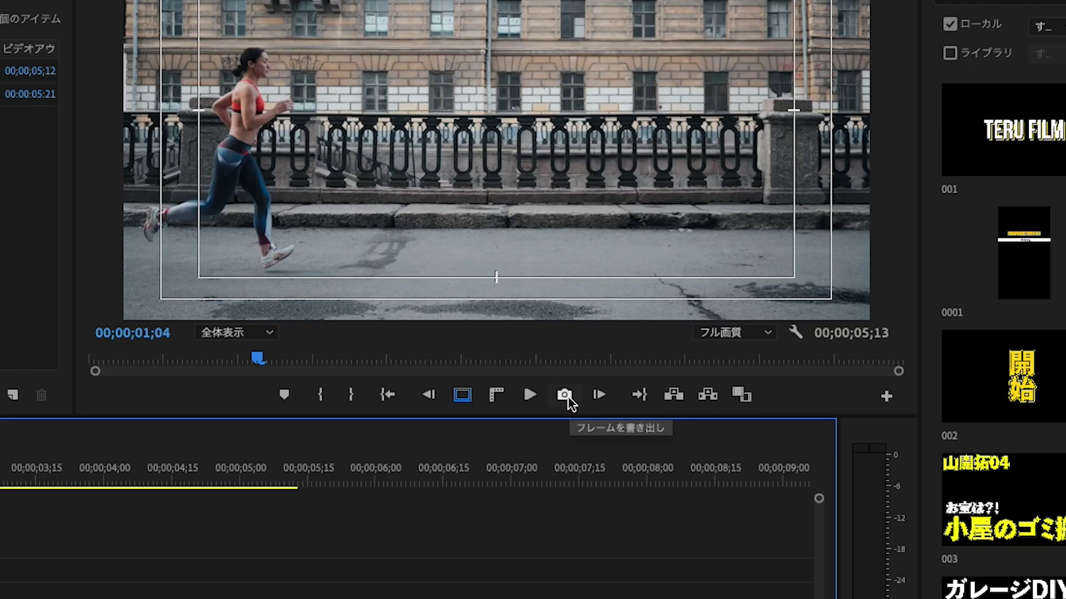
Ensure the Export Frame button is on the program monitor's button bar and accept the button layout.
click(885, 402)
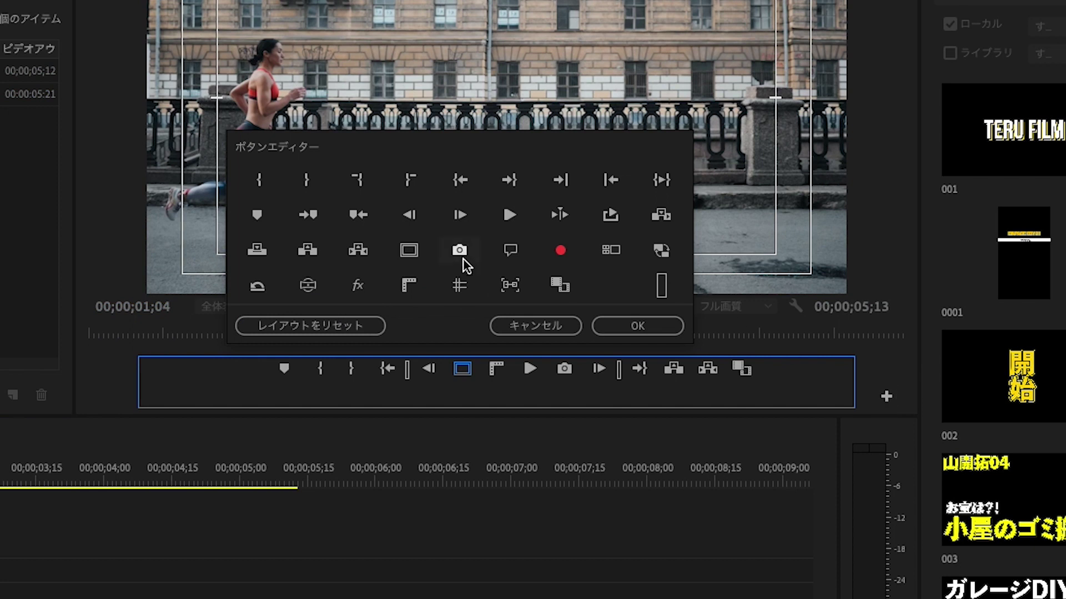
mouse_move(458, 253)
mouse_down()
mouse_move(459, 333)
mouse_move(459, 254)
mouse_up()
click(656, 329)
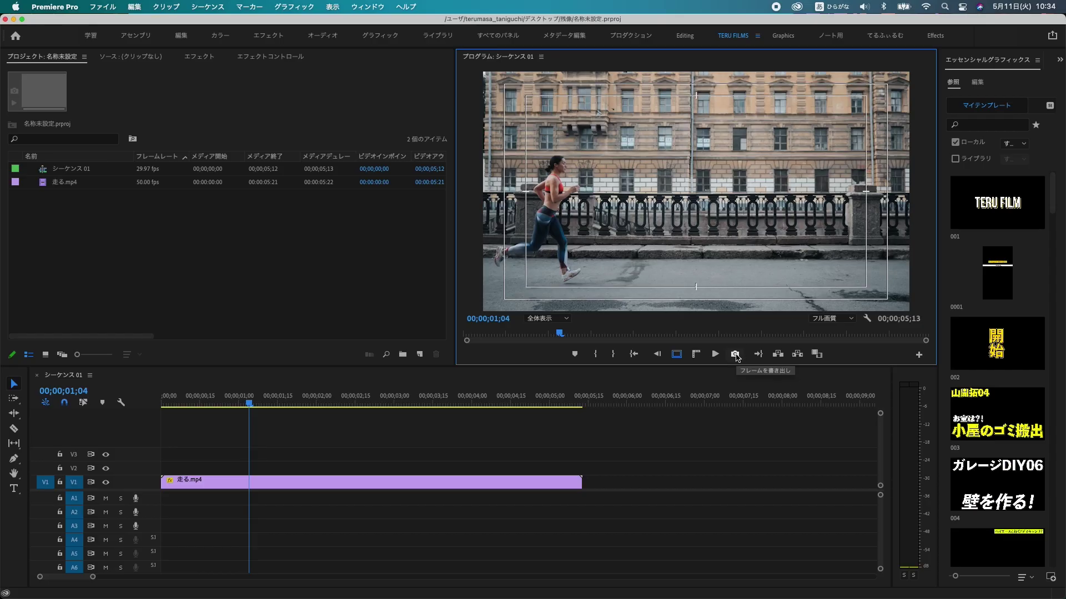
Export the frame at 00;00;01;04 as a PNG still and import it into the project.
click(735, 355)
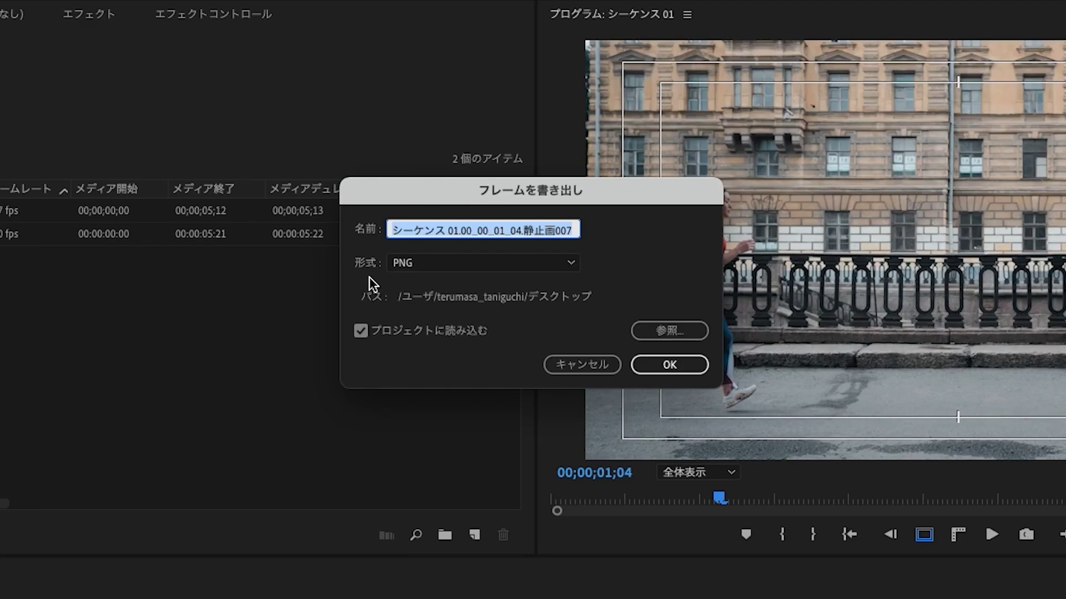
click(388, 201)
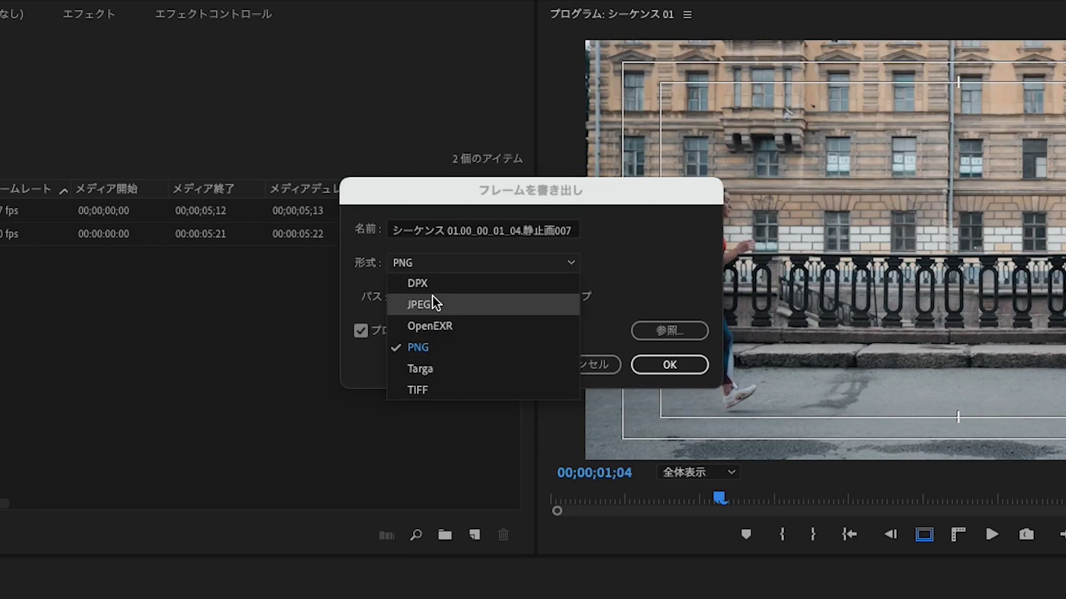
click(405, 349)
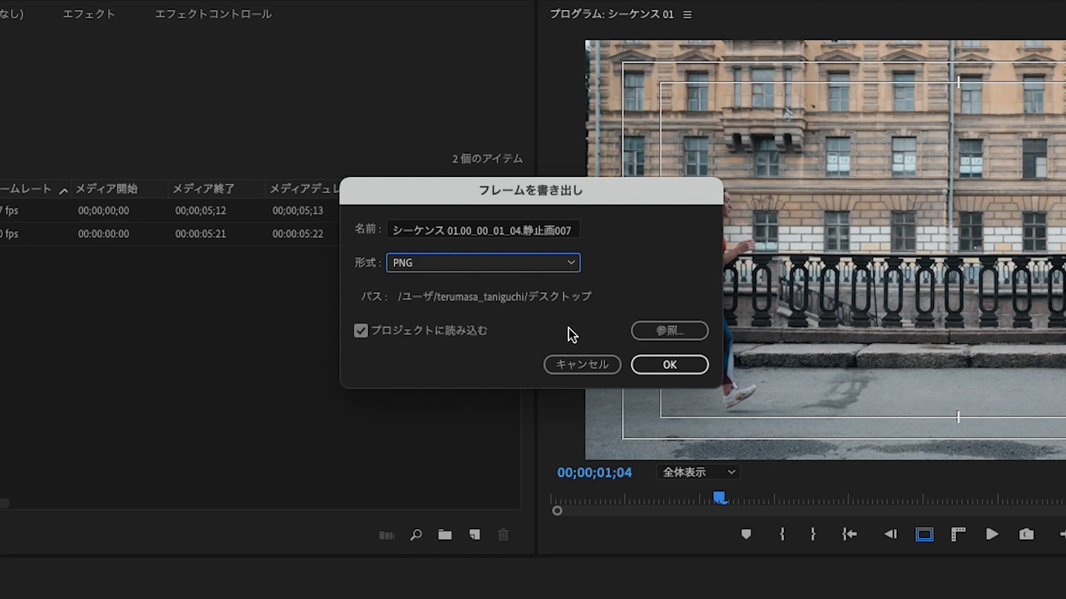
click(689, 371)
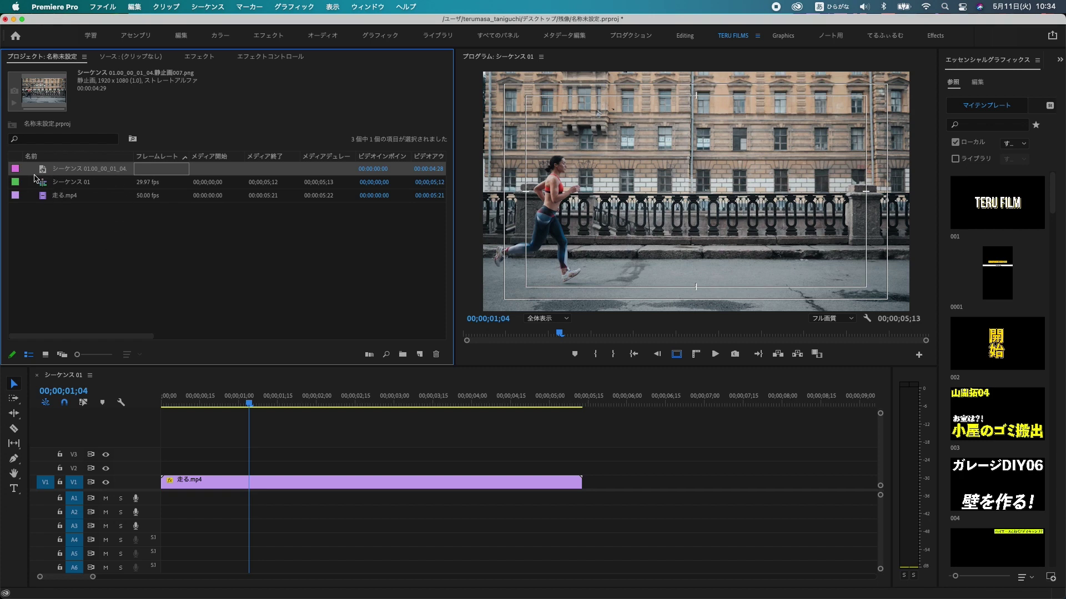
Place the exported still on V2 at the sequence start and trim its end to 00;00;01;04.
drag(44, 168, 162, 468)
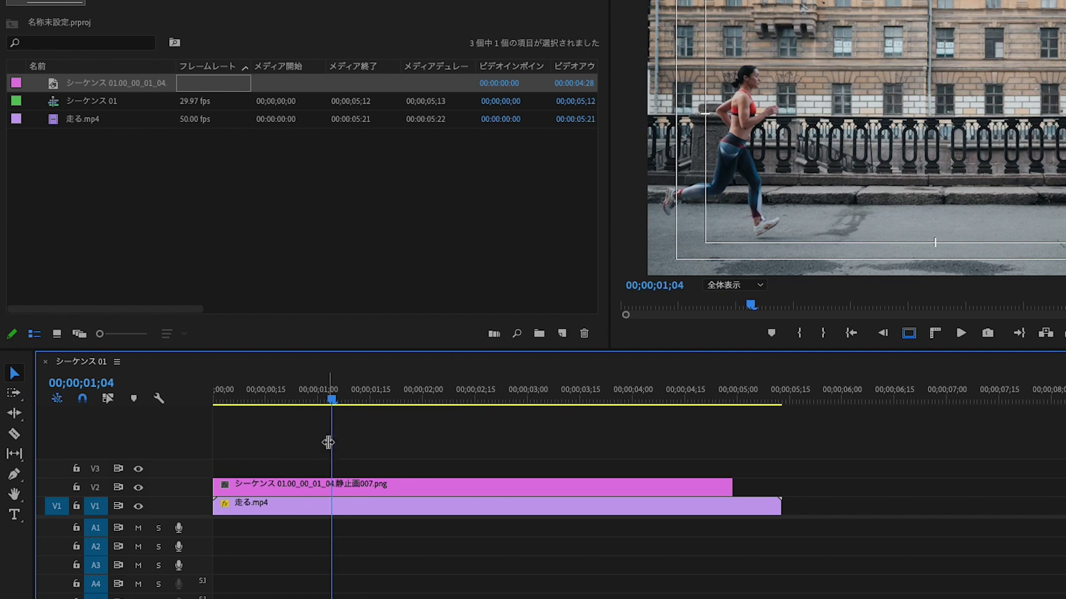
drag(731, 486, 317, 507)
right_click(318, 507)
click(276, 472)
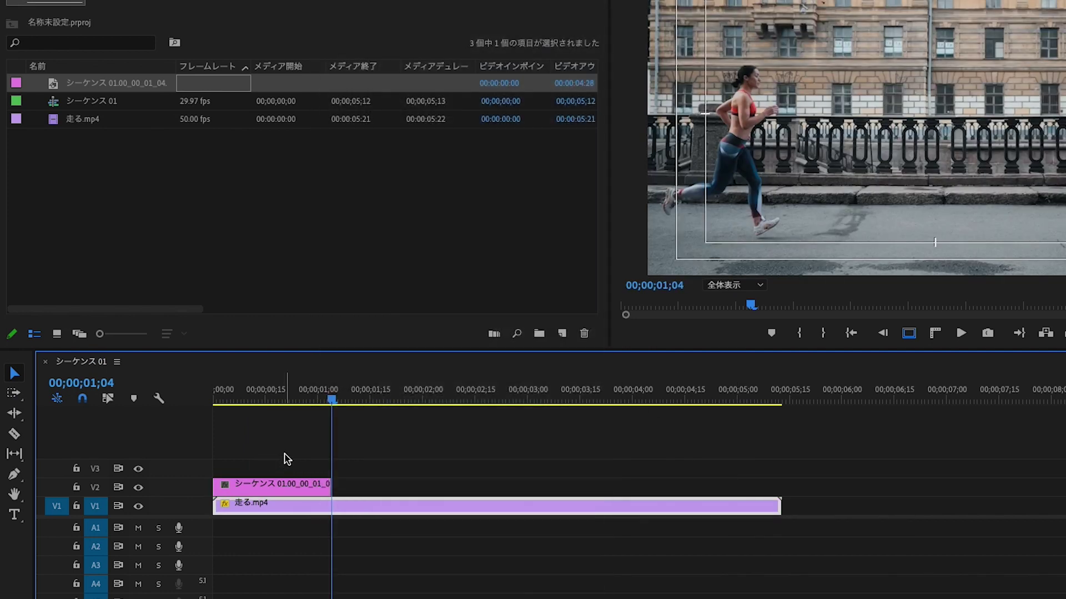
Open the still clip on V2 for editing in Photoshop.
click(281, 488)
right_click(282, 487)
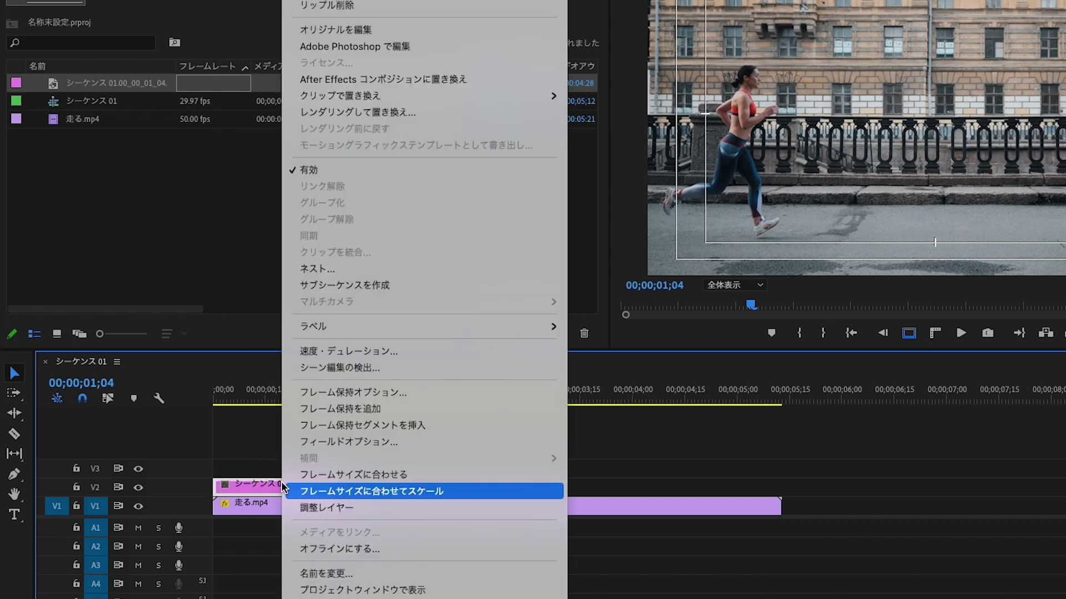
click(371, 48)
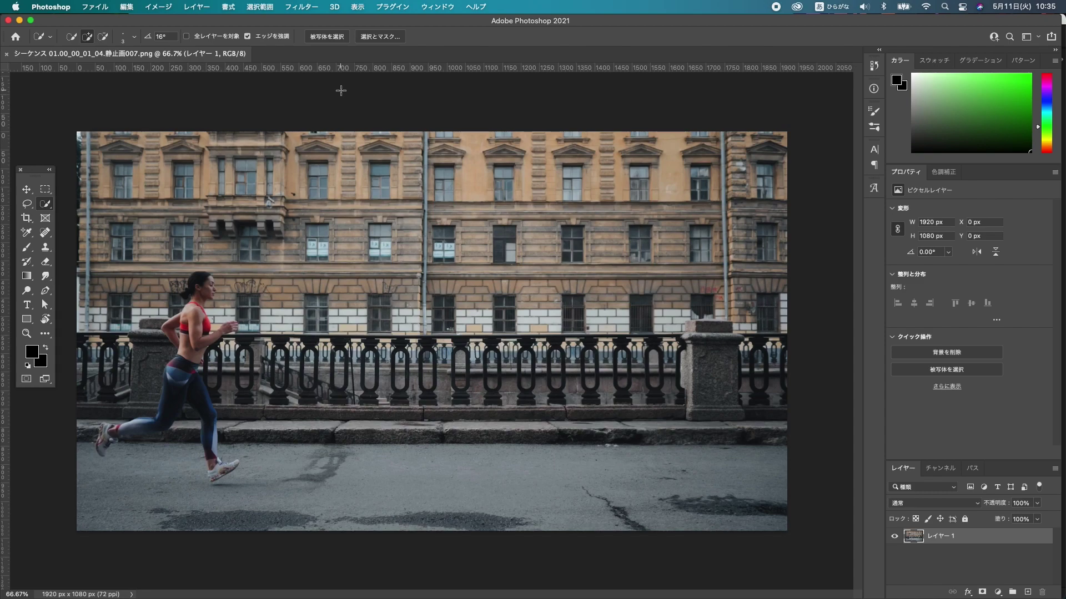
Remove the background around the runner with the Remove Background quick action and save the PNG.
click(437, 7)
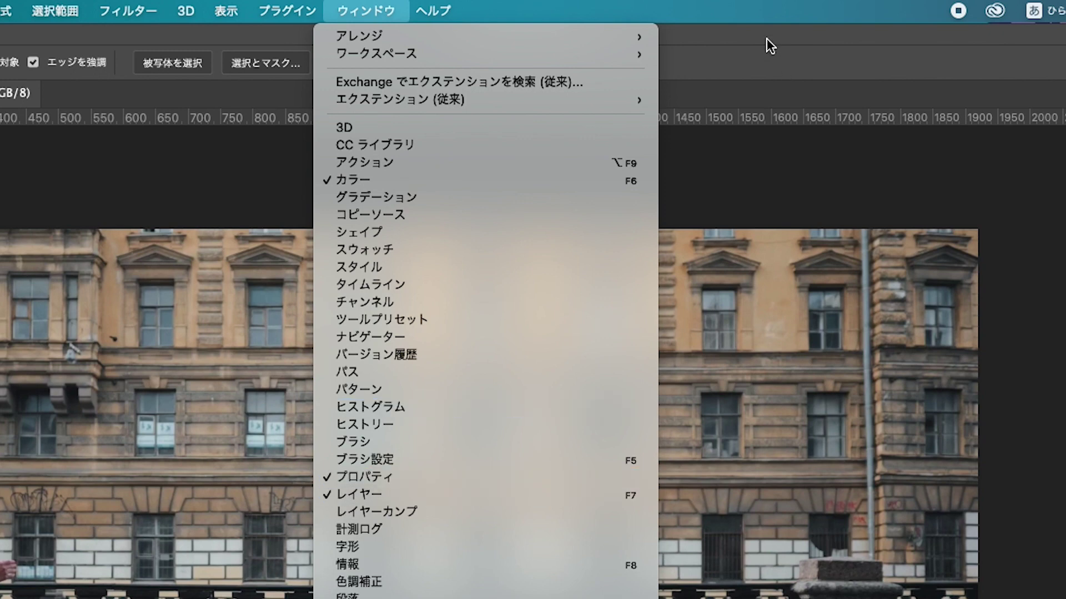
click(767, 38)
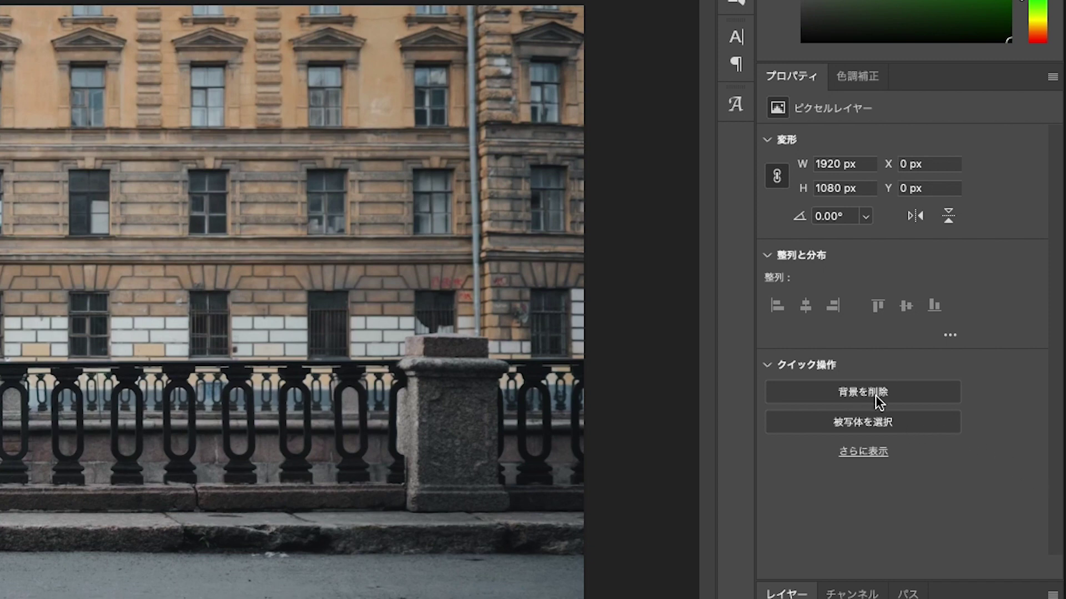
click(849, 396)
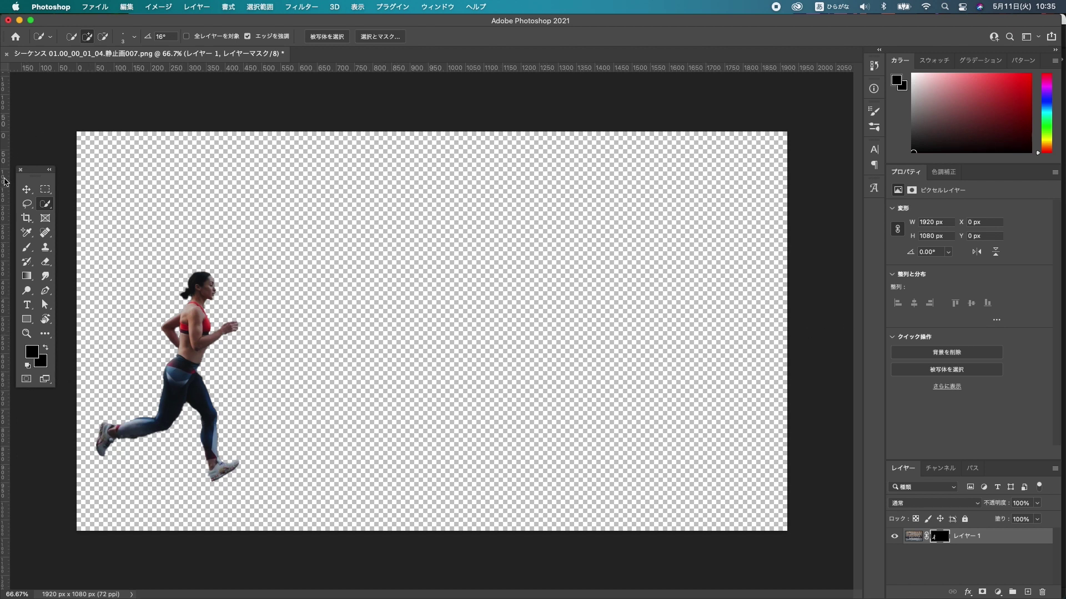
key(super+s)
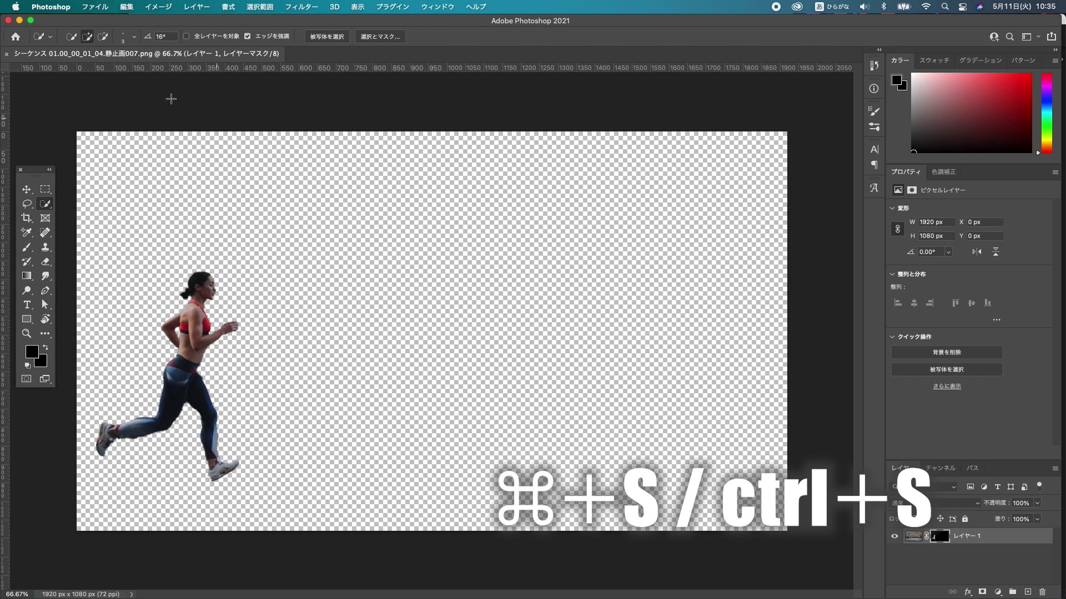
Return to Premiere Pro and play the sequence from 00;00;00;00 to check the cut-out runner.
click(20, 20)
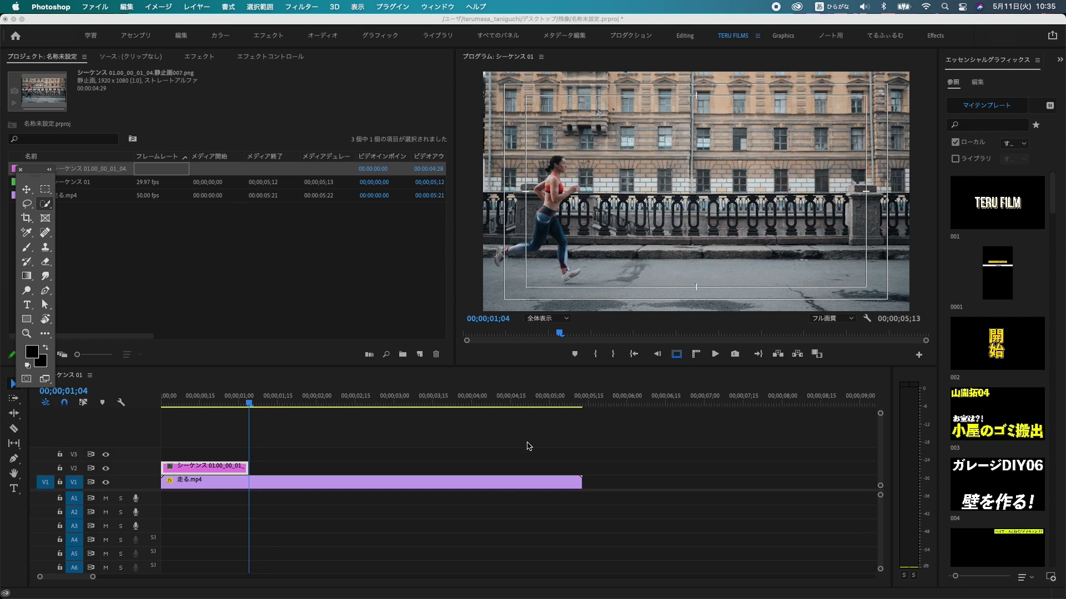
click(248, 408)
drag(249, 408, 152, 405)
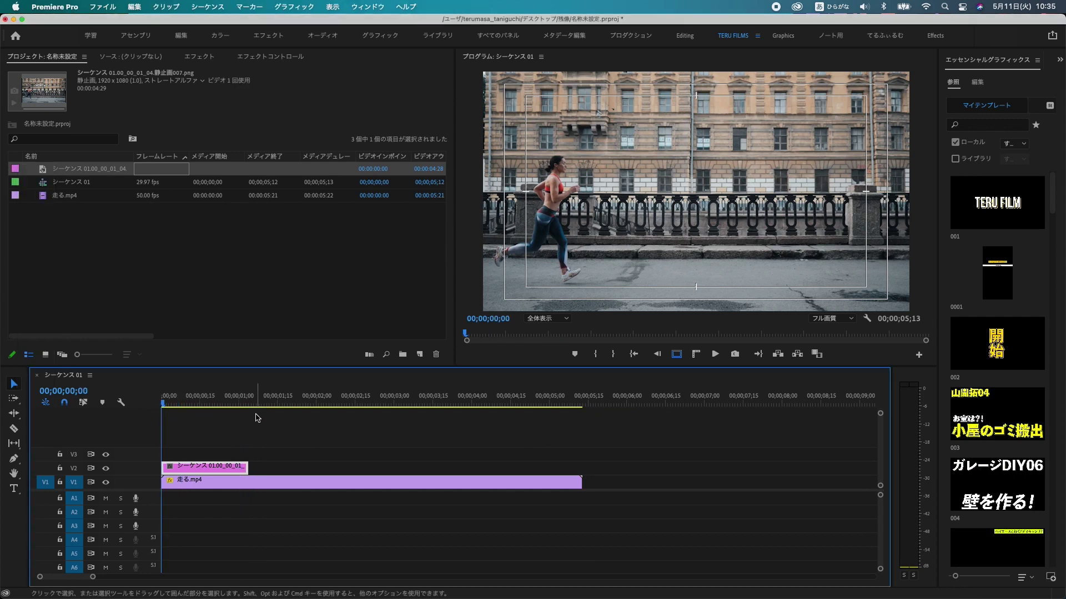
click(280, 428)
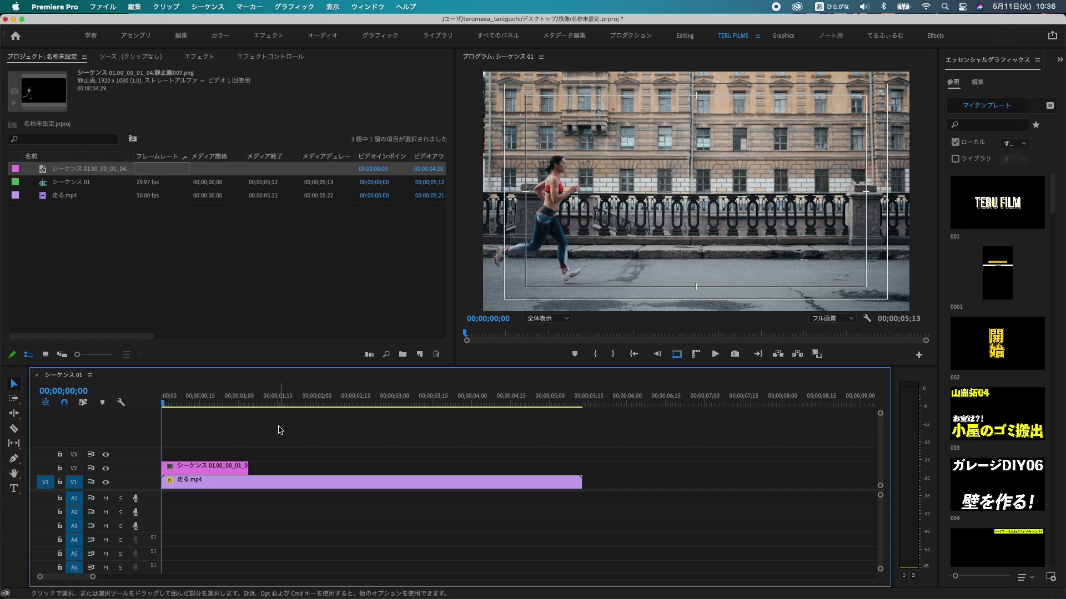
key(space)
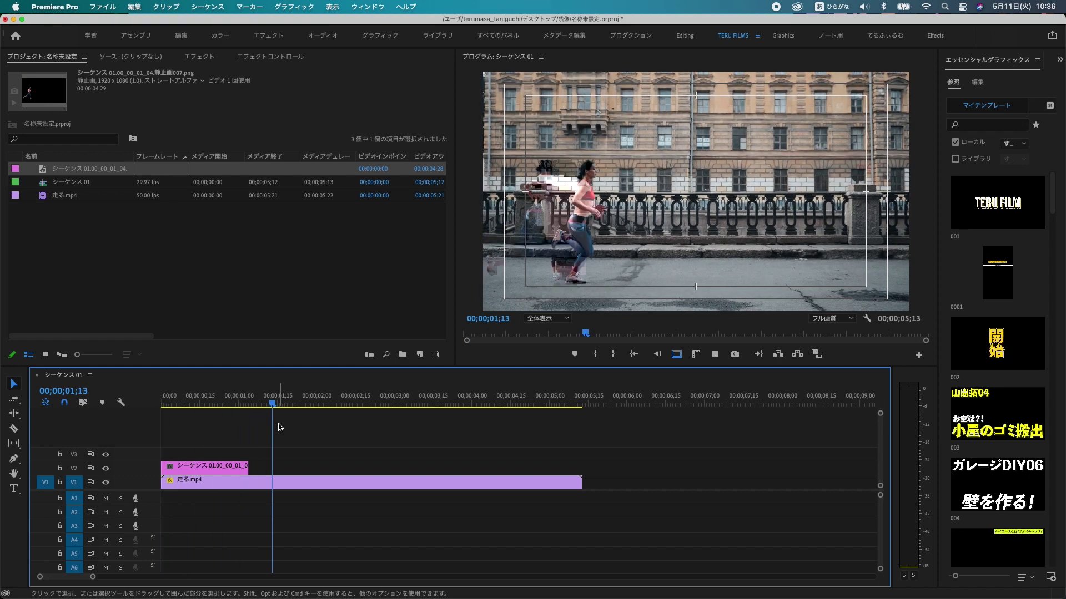
Export the frame at 00;00;02;28 as a second PNG still and import it into the project.
click(389, 397)
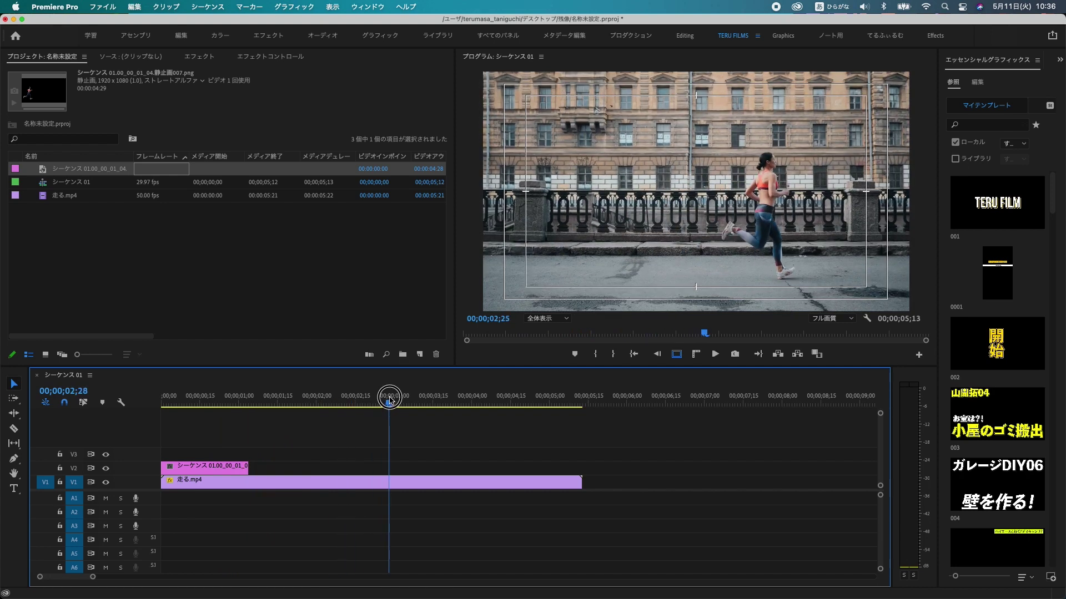
drag(394, 399, 417, 400)
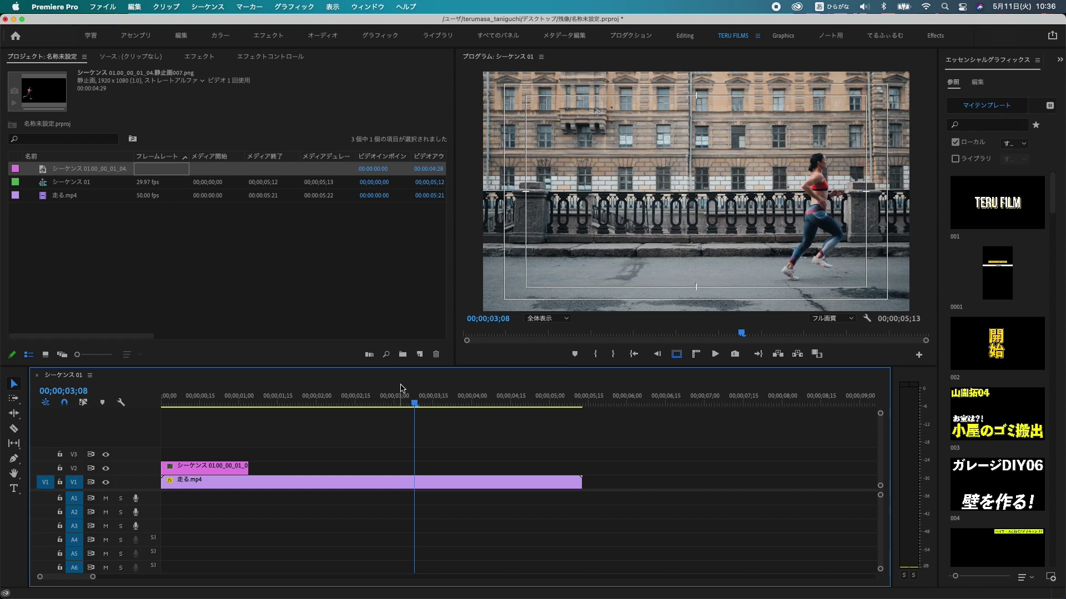
drag(484, 404, 390, 433)
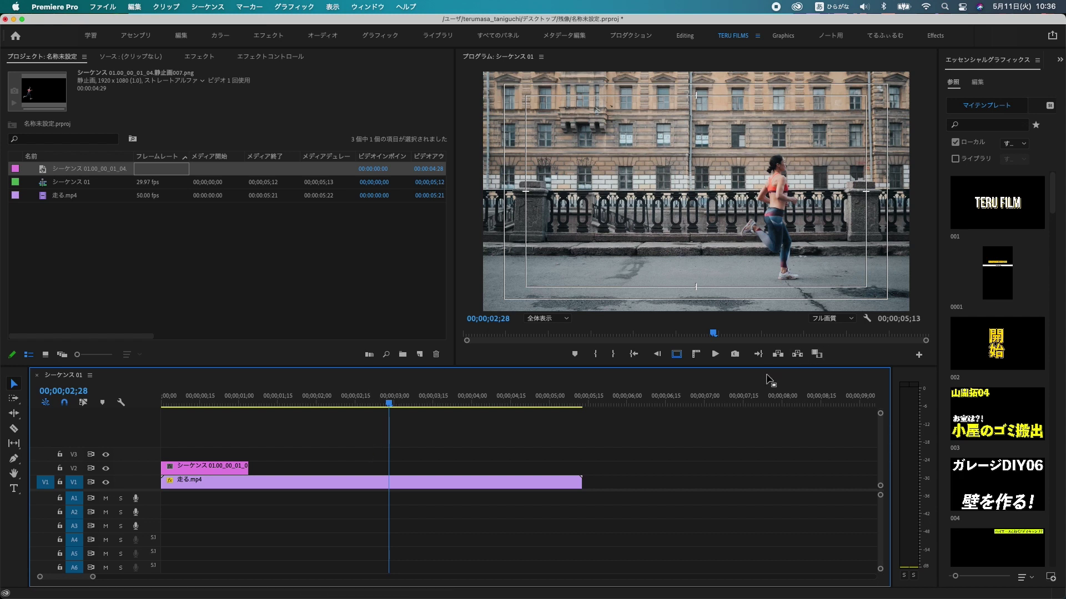
click(735, 354)
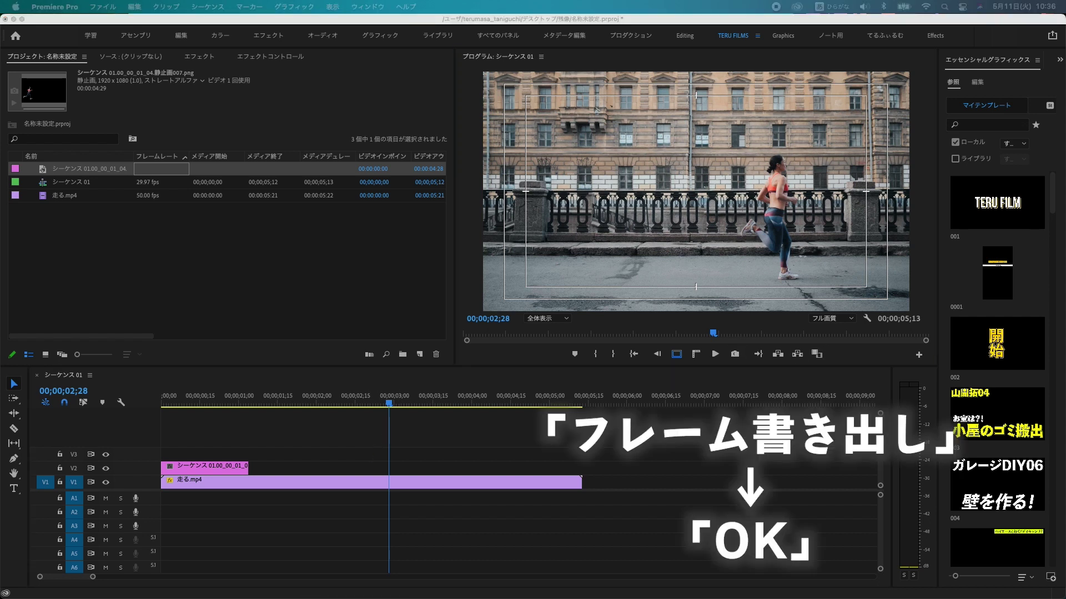
click(502, 284)
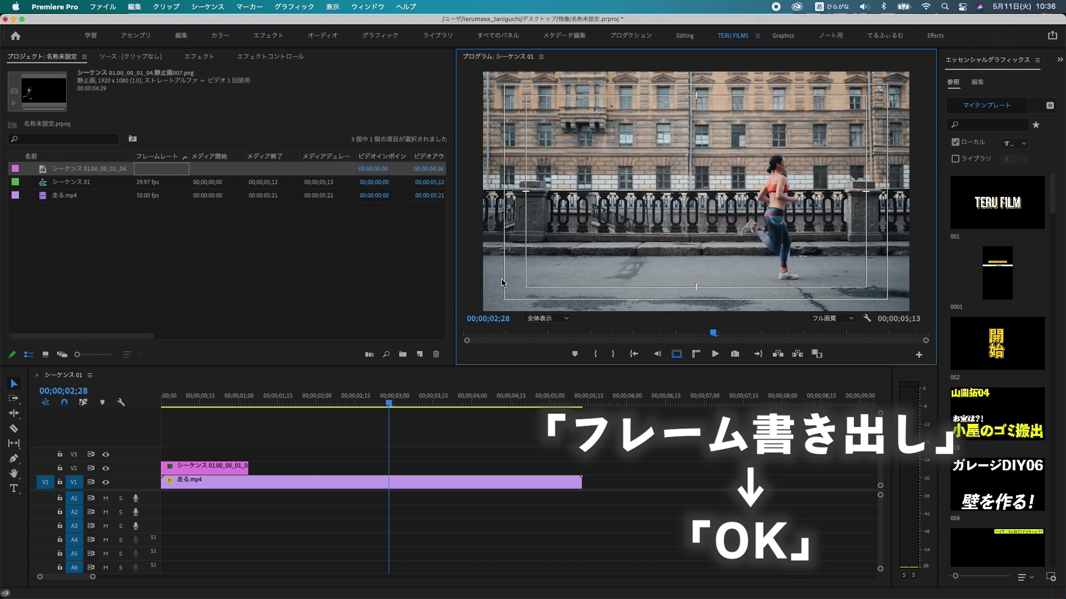
Place the second still on V3 at the sequence start and trim its end to 00;00;02;28.
click(209, 178)
drag(208, 178, 150, 449)
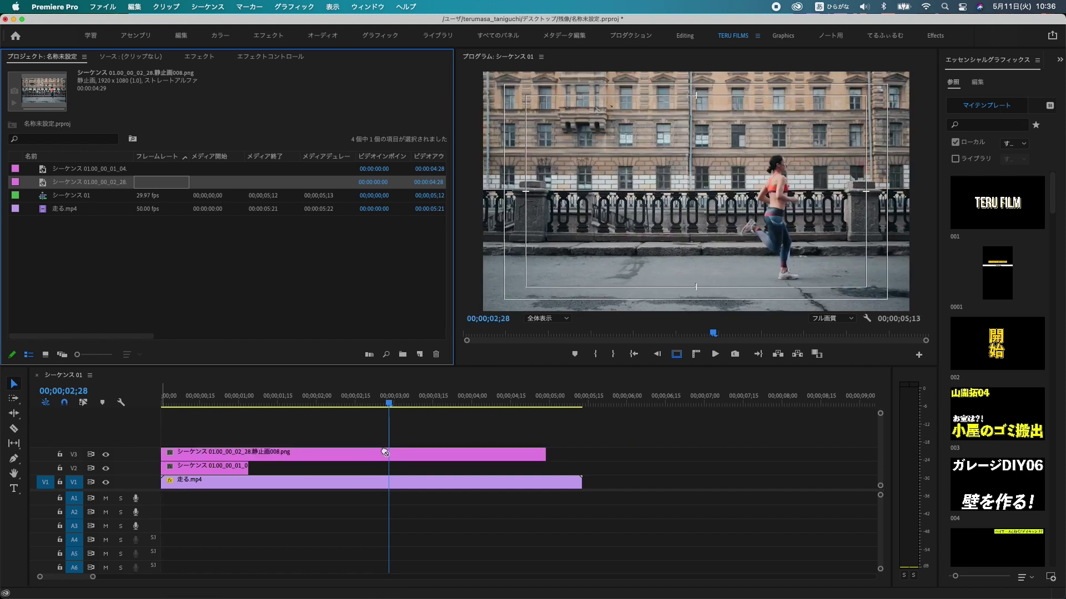
drag(543, 454, 388, 460)
Open the still clip on V3 for editing in Photoshop.
click(350, 455)
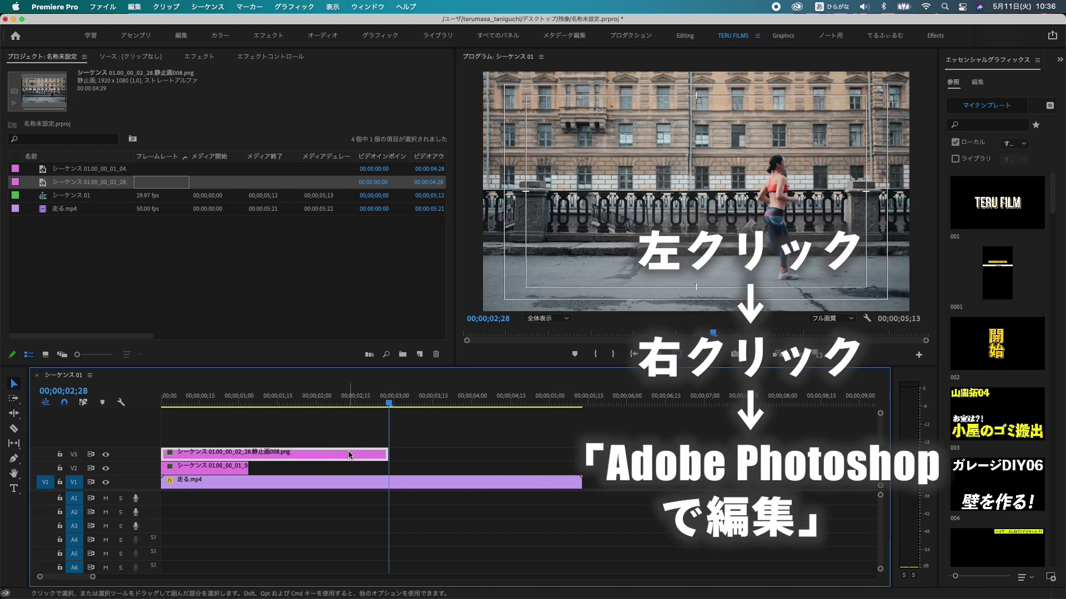
right_click(350, 456)
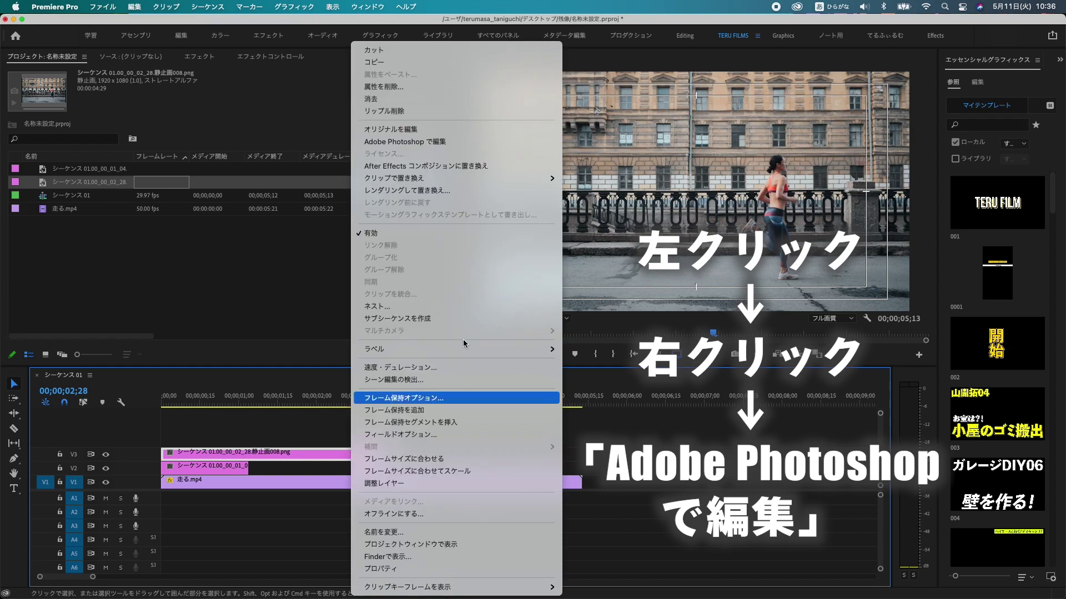
click(443, 142)
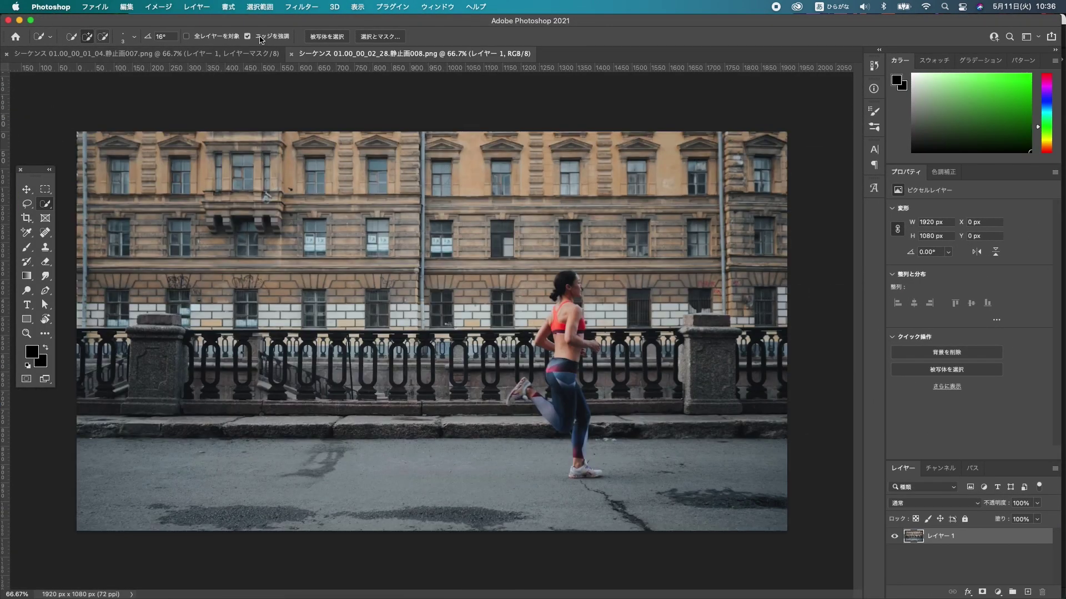
Try the automatic background removal on the second runner still and undo it.
click(961, 355)
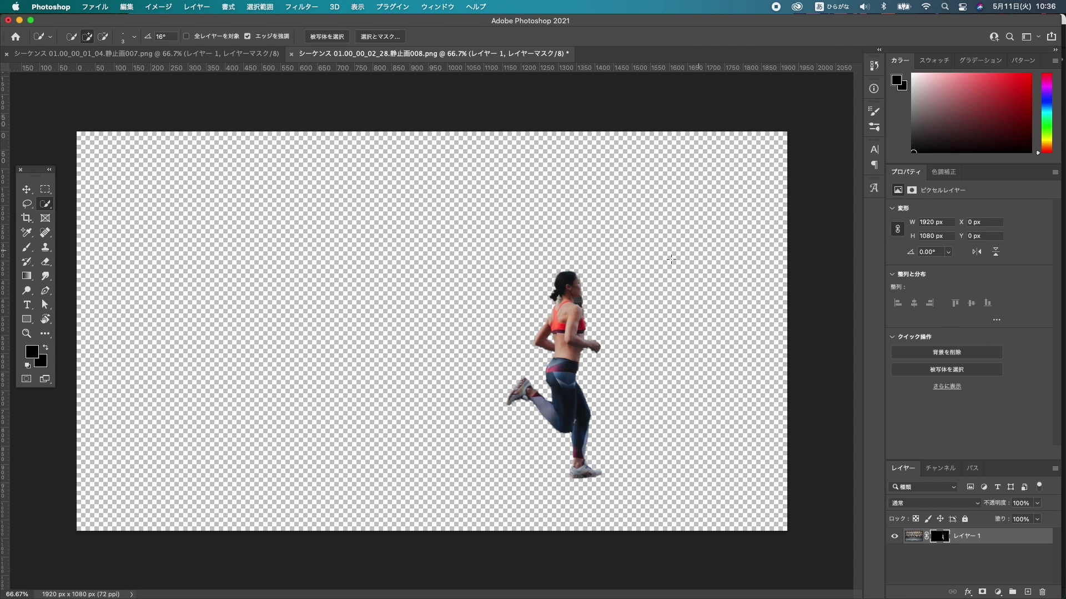
scroll(613, 302, up, 5)
scroll(607, 300, down, 5)
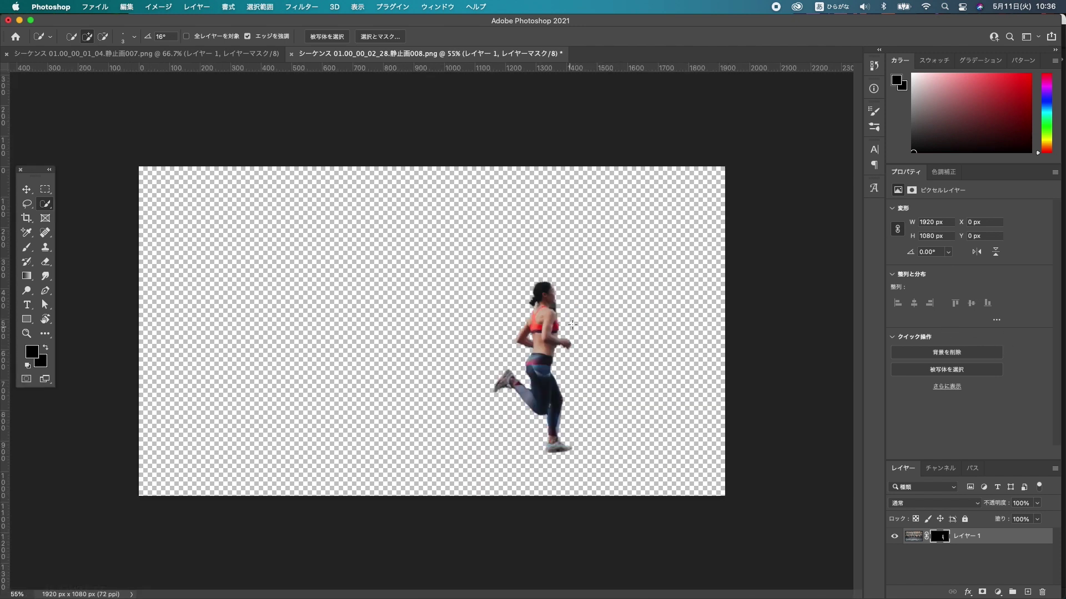
key(super+z)
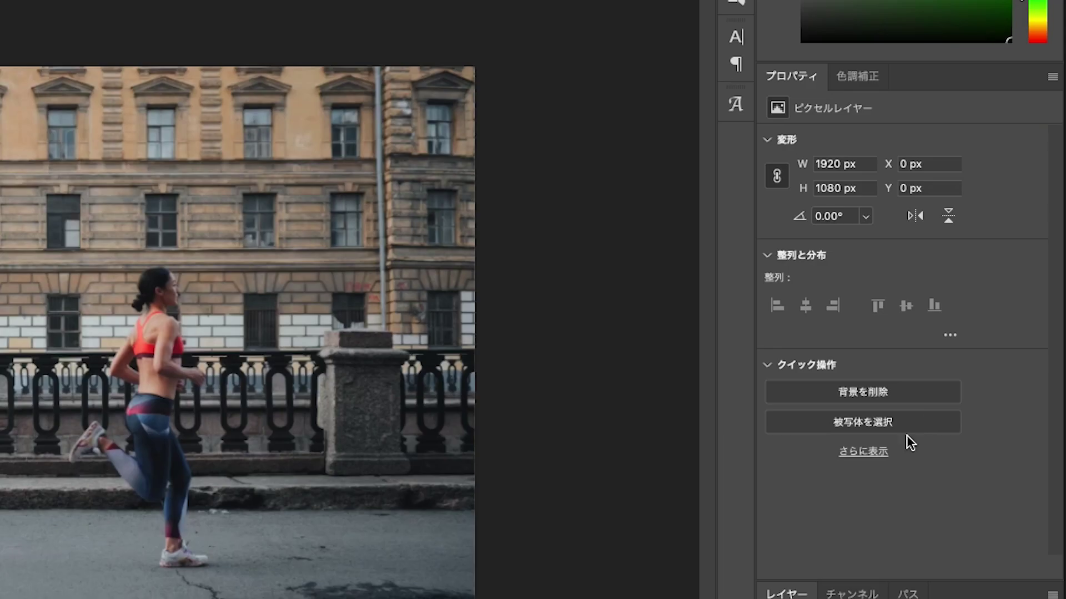
Select the runner in the second still with the automatic subject selection.
click(969, 373)
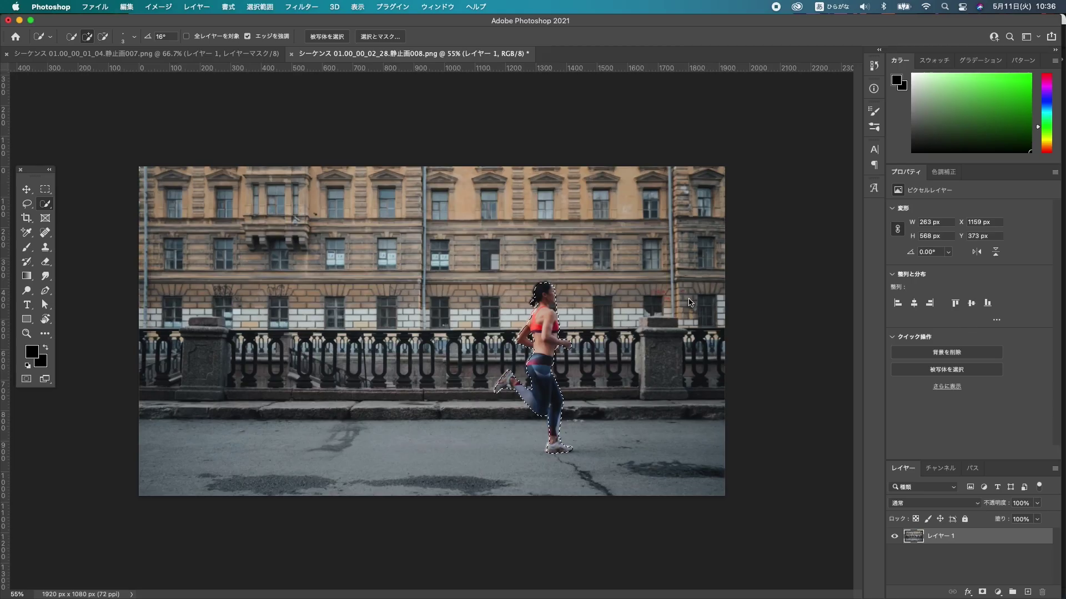
scroll(289, 288, up, 3)
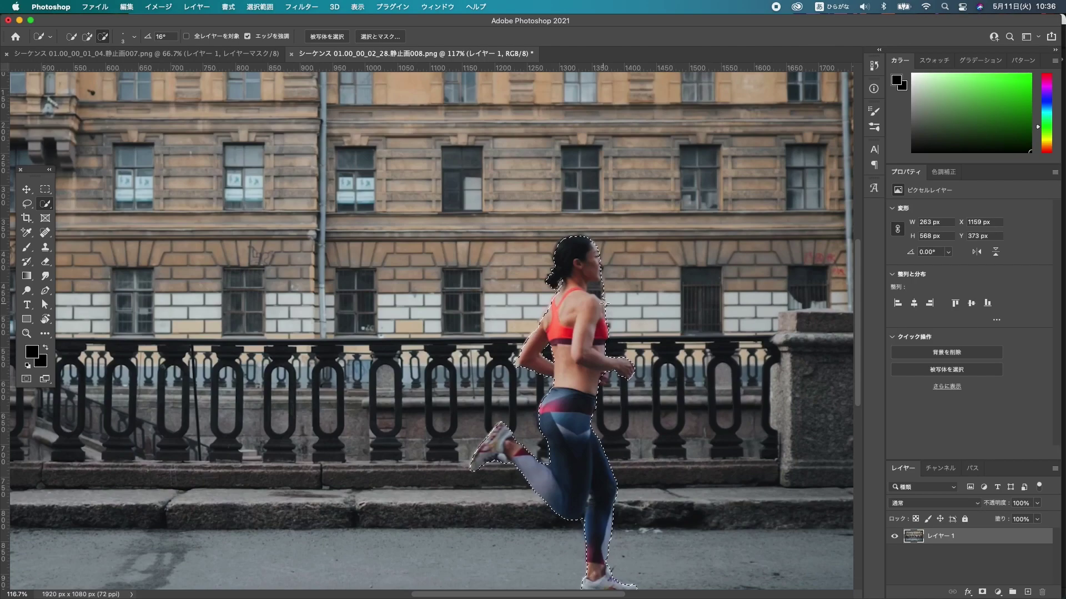
scroll(619, 293, up, 3)
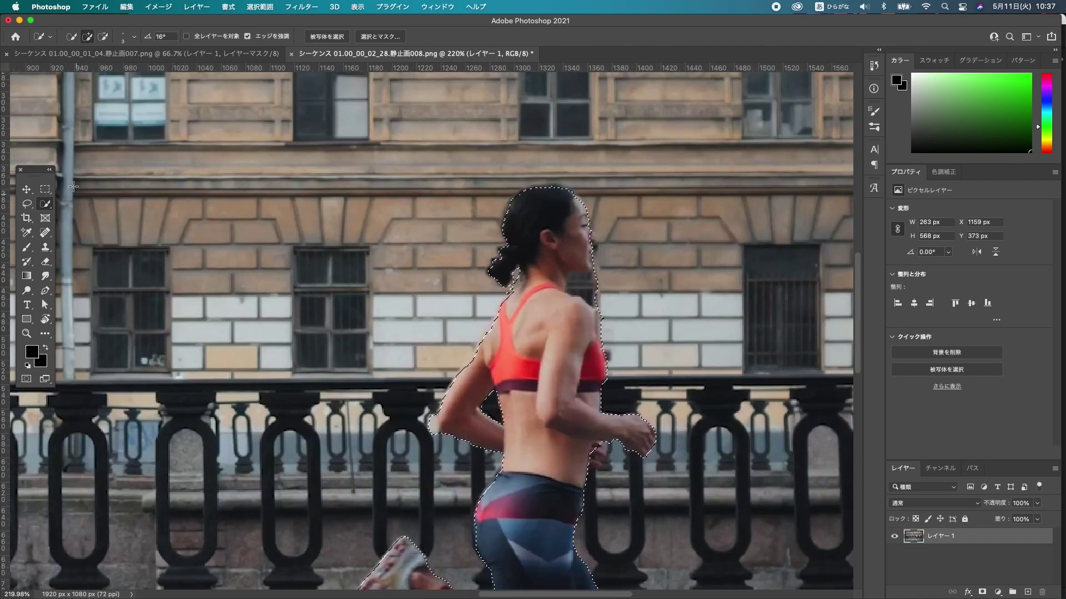
scroll(587, 228, up, 5)
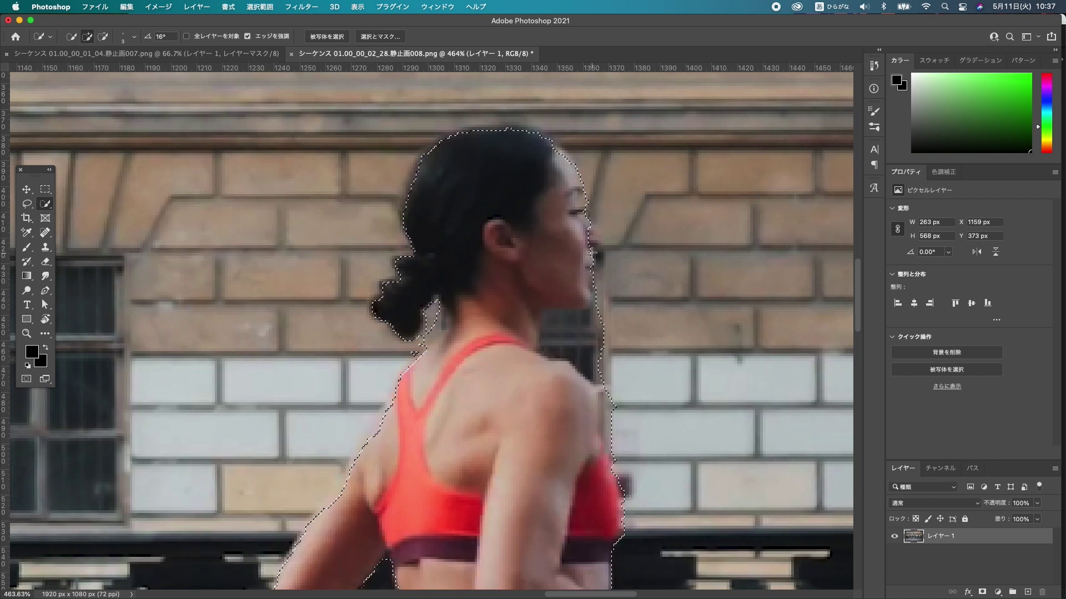
scroll(577, 327, down, 2)
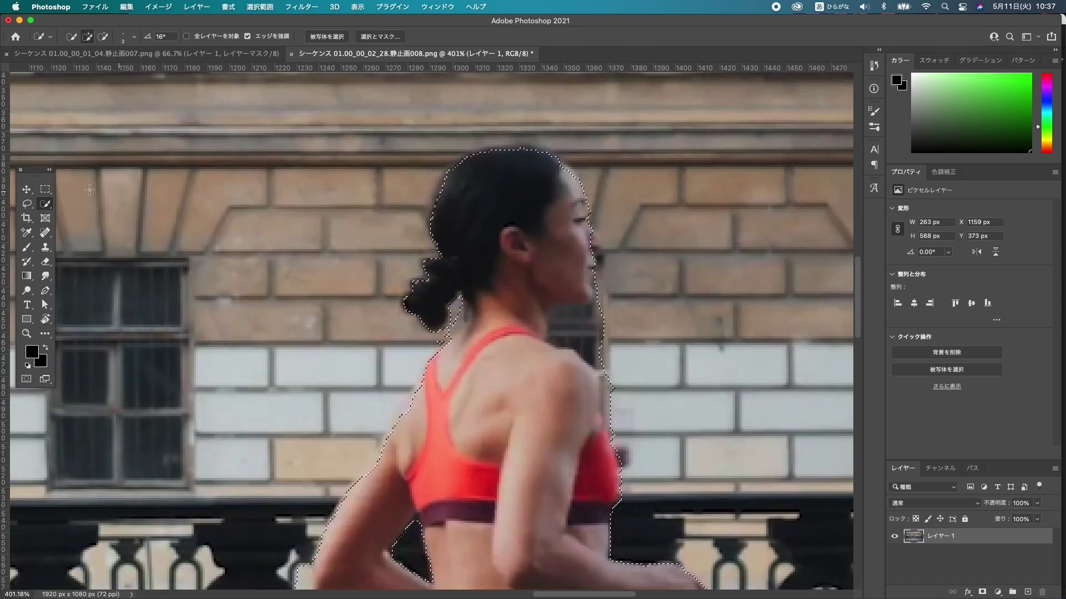
Subtract the background under the runner's chin and in front of her shoulder from the selection with the Quick Selection tool.
drag(45, 204, 92, 216)
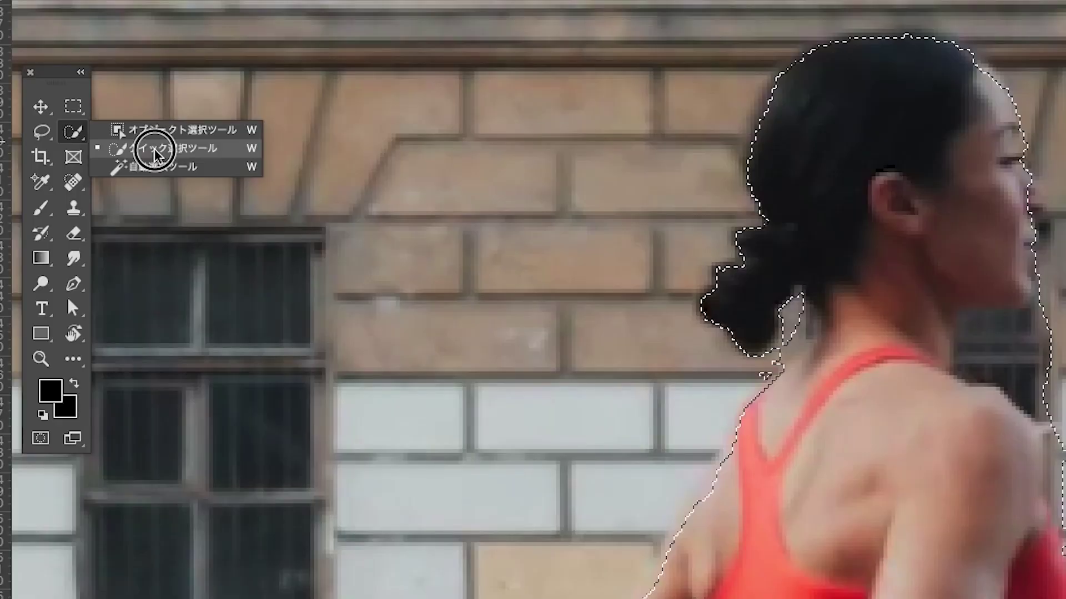
click(154, 150)
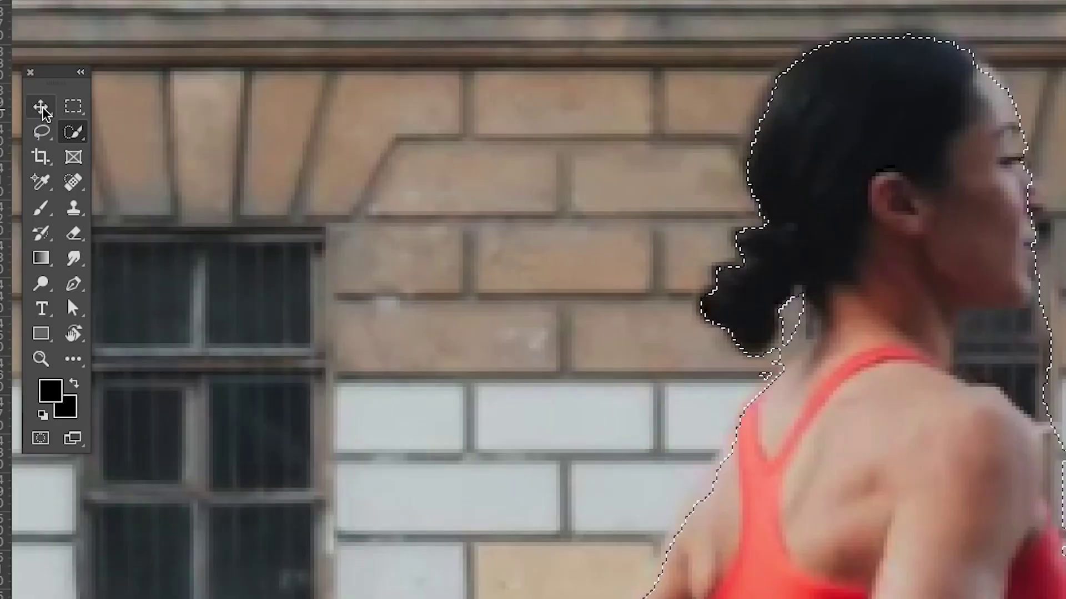
drag(80, 136, 126, 151)
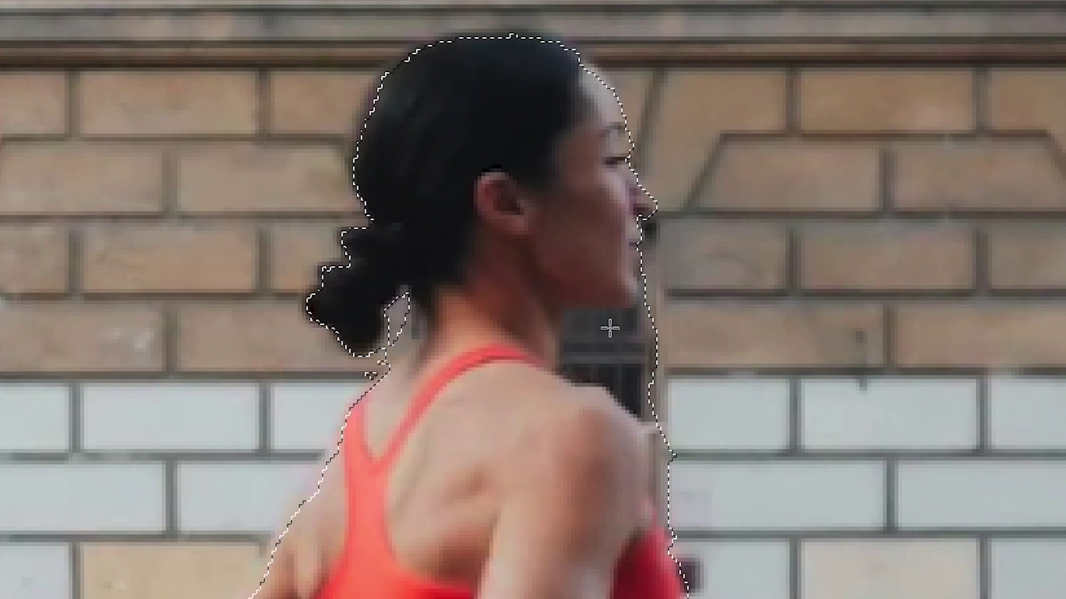
drag(644, 321, 584, 318)
mouse_move(656, 334)
mouse_down()
mouse_move(606, 350)
mouse_move(630, 381)
mouse_up()
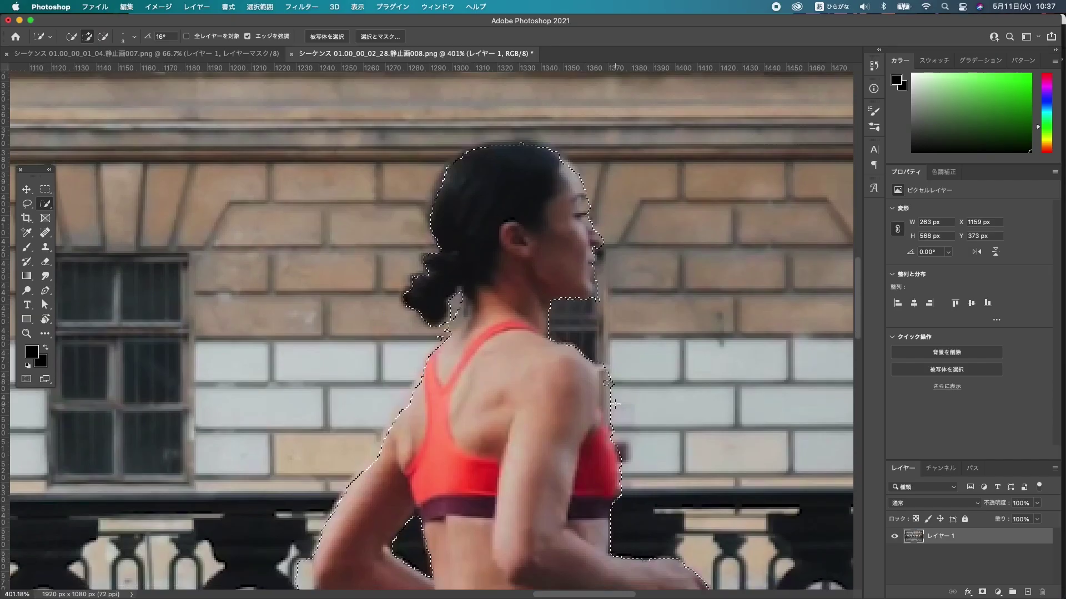
scroll(673, 462, up, 5)
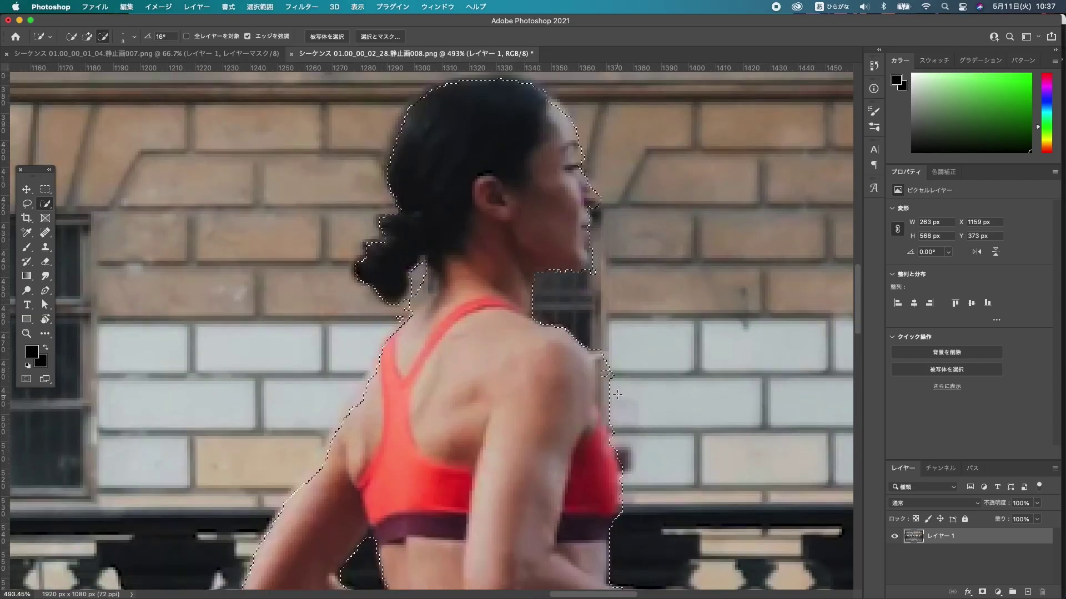
drag(609, 362, 603, 332)
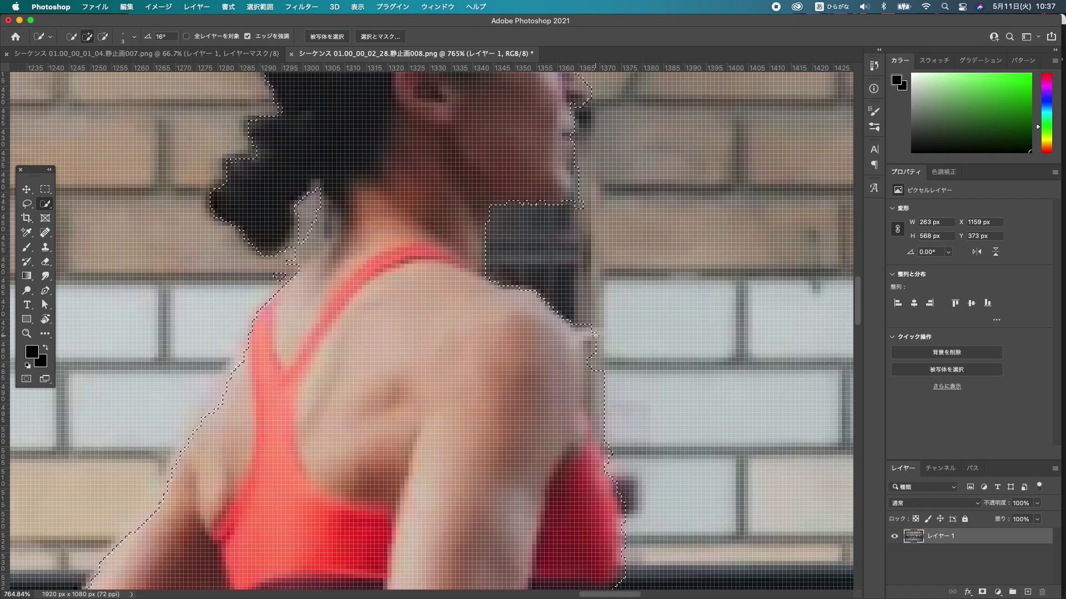
Add the fingers of the runner's far hand beside her waist to the selection.
scroll(604, 332, down, 5)
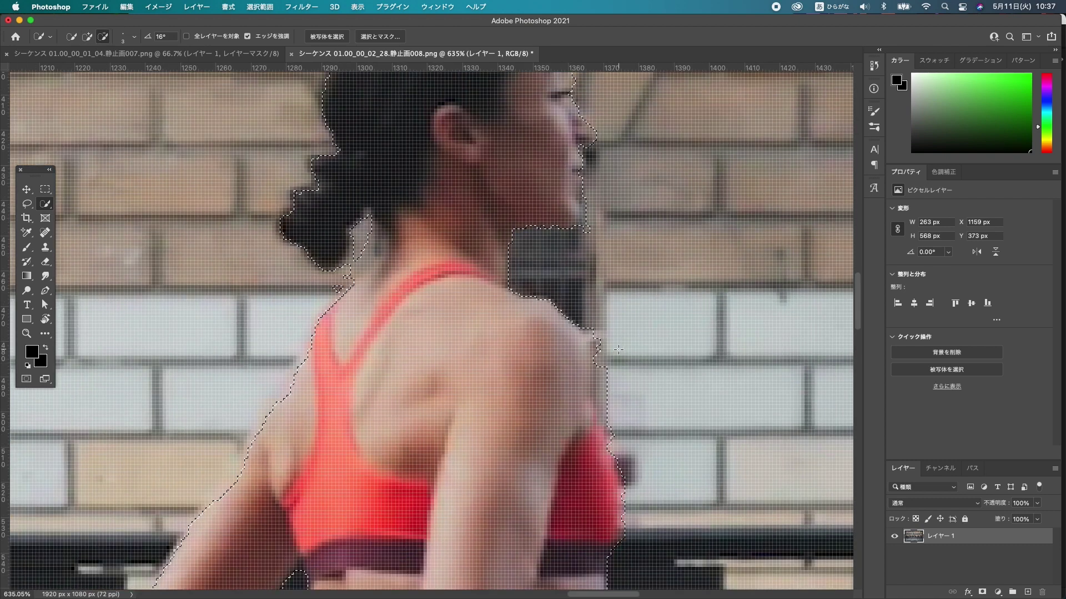
scroll(545, 354, down, 4)
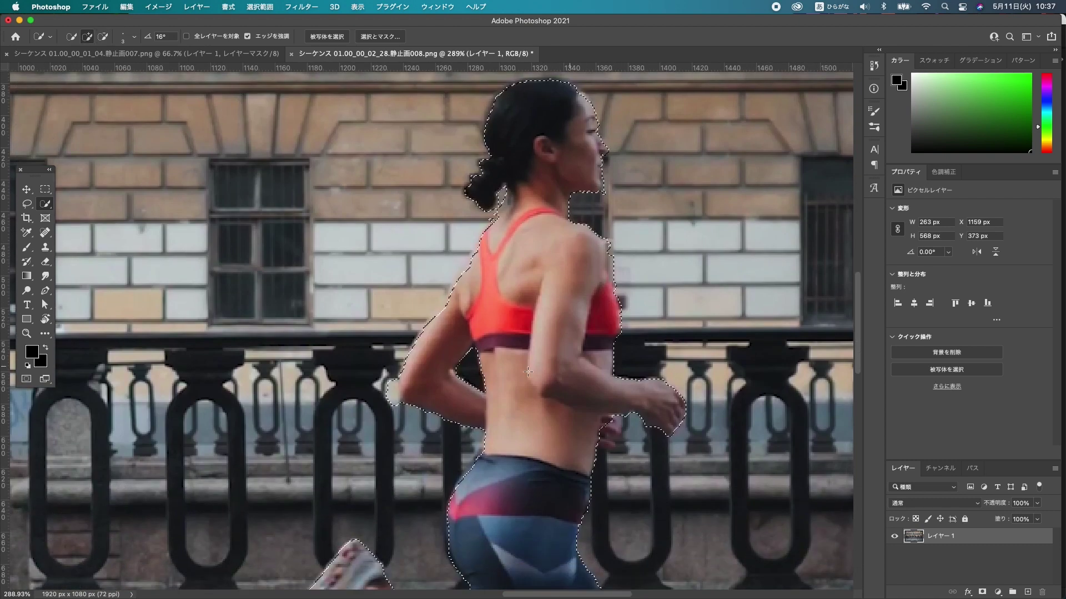
scroll(490, 390, down, 4)
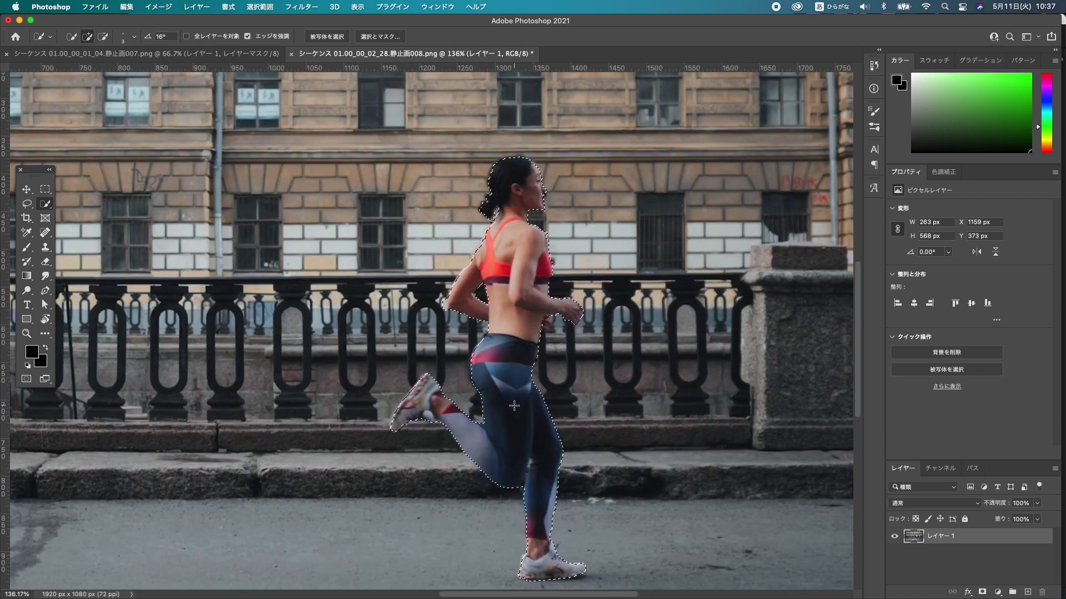
scroll(495, 361, down, 3)
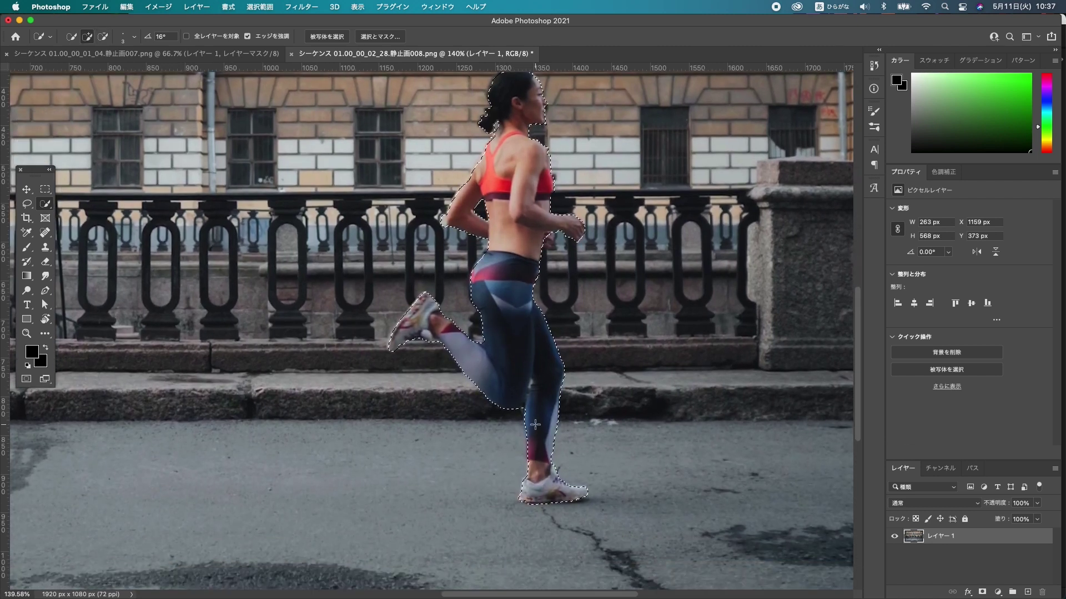
scroll(547, 288, up, 4)
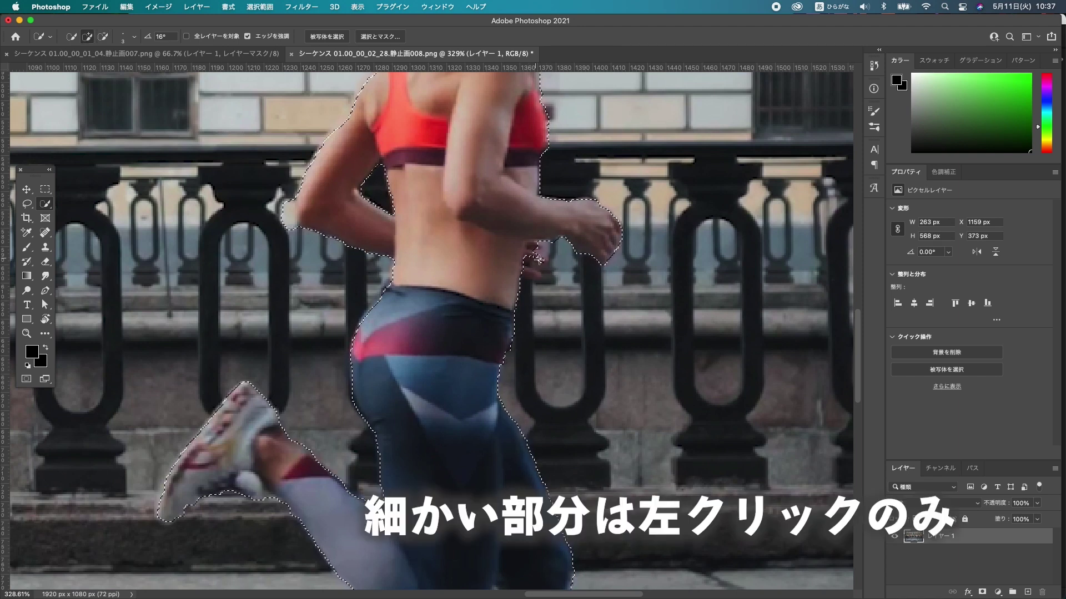
scroll(541, 260, up, 2)
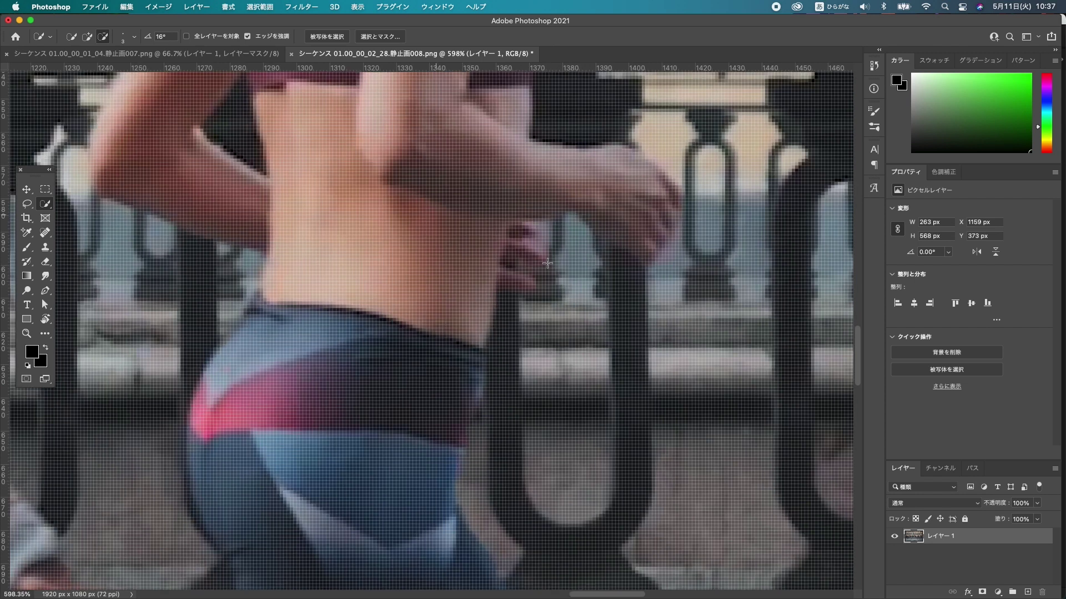
scroll(547, 263, up, 2)
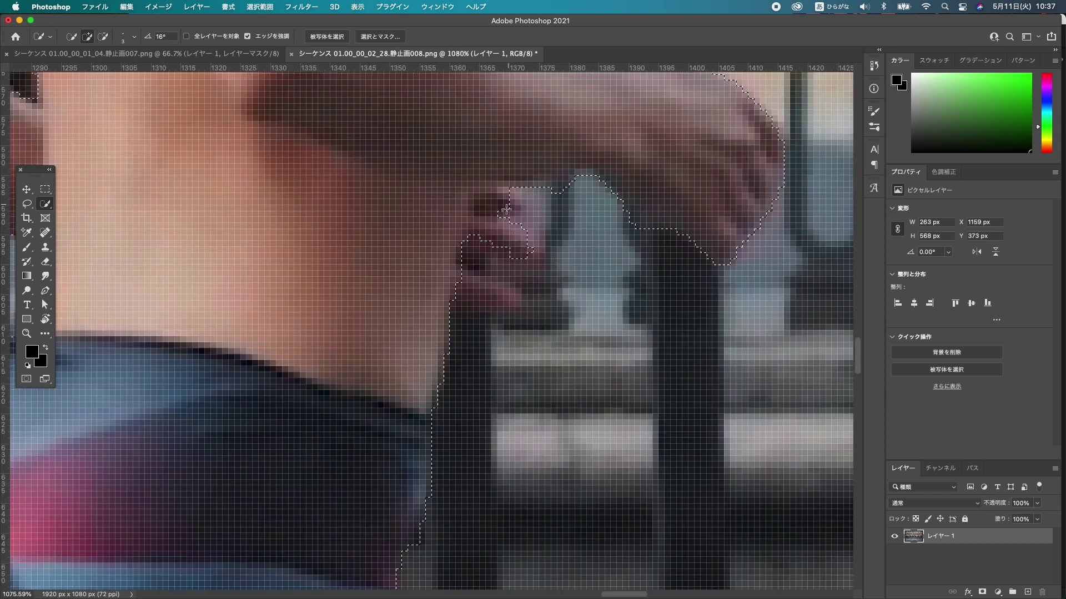
mouse_move(512, 209)
mouse_down()
mouse_move(533, 269)
mouse_move(464, 292)
mouse_up()
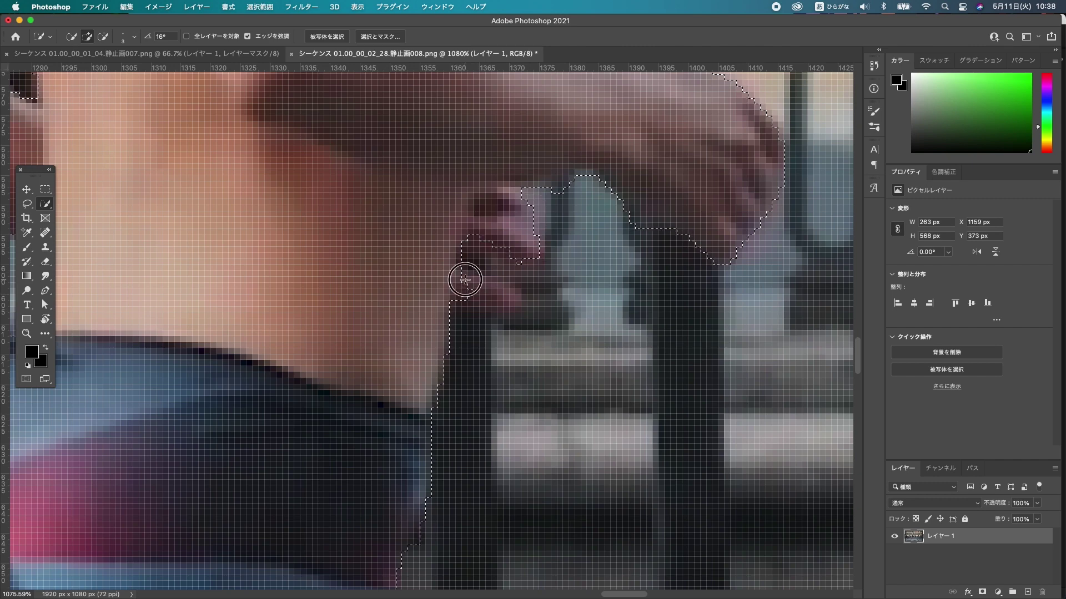
scroll(505, 298, down, 2)
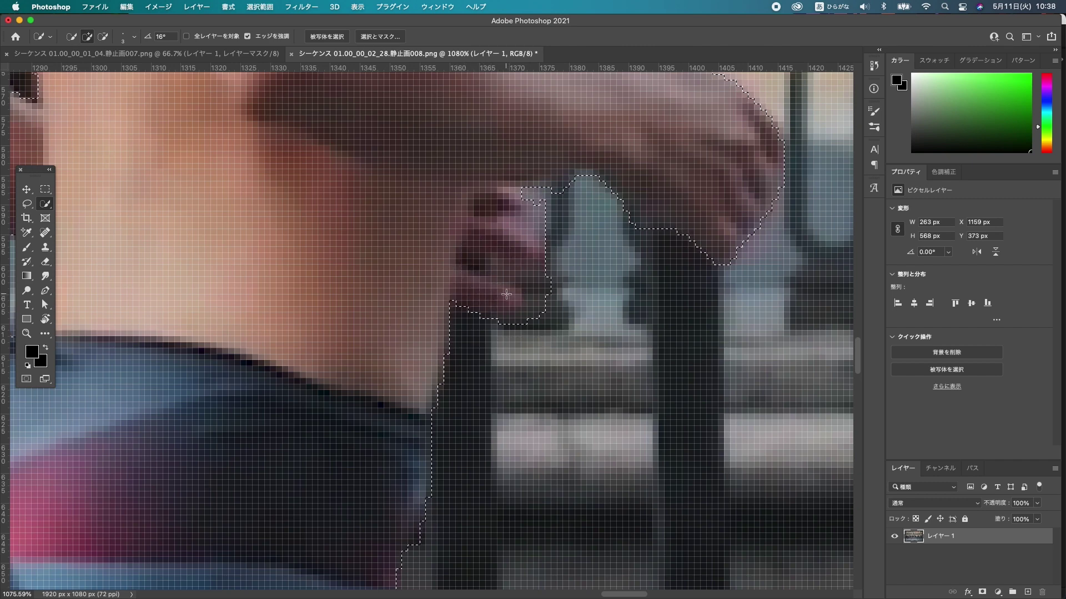
Subtract the background gap between the runner's hair bun and upper back from the selection.
scroll(532, 298, down, 5)
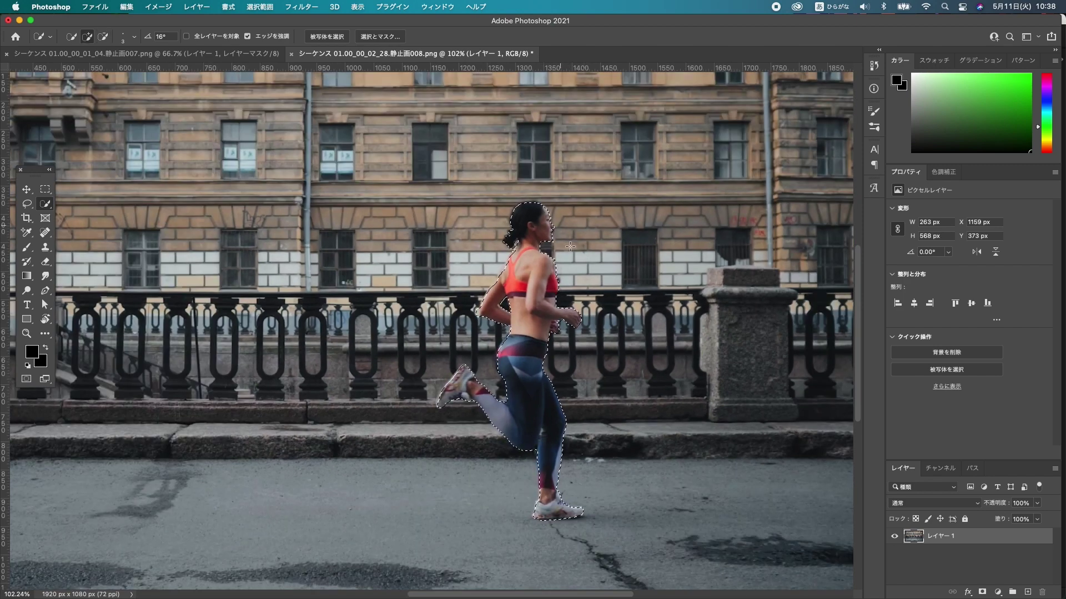
scroll(528, 253, up, 5)
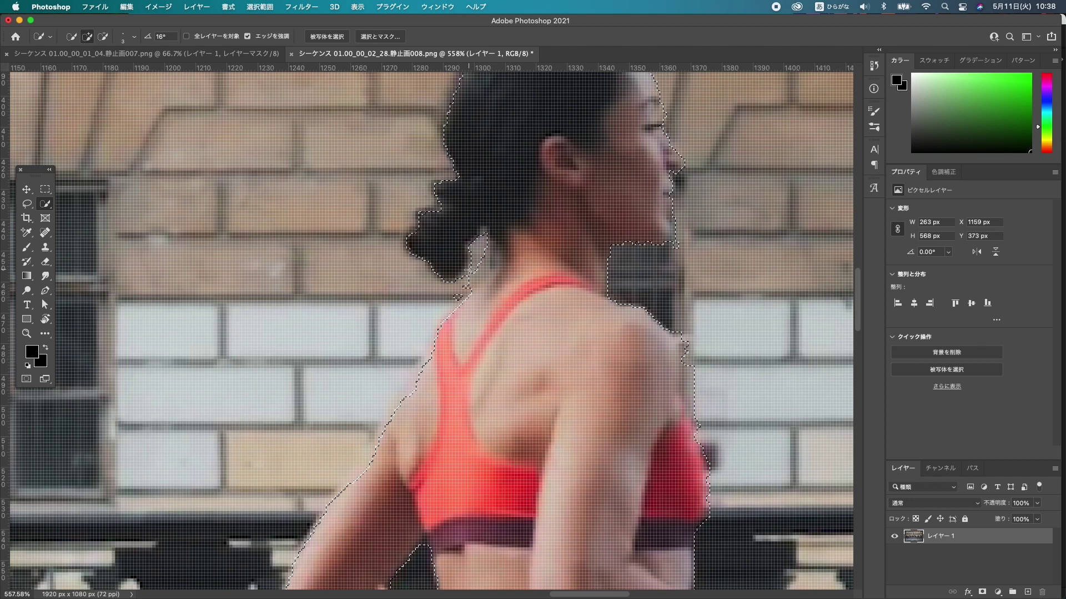
key(alt)
drag(466, 282, 484, 243)
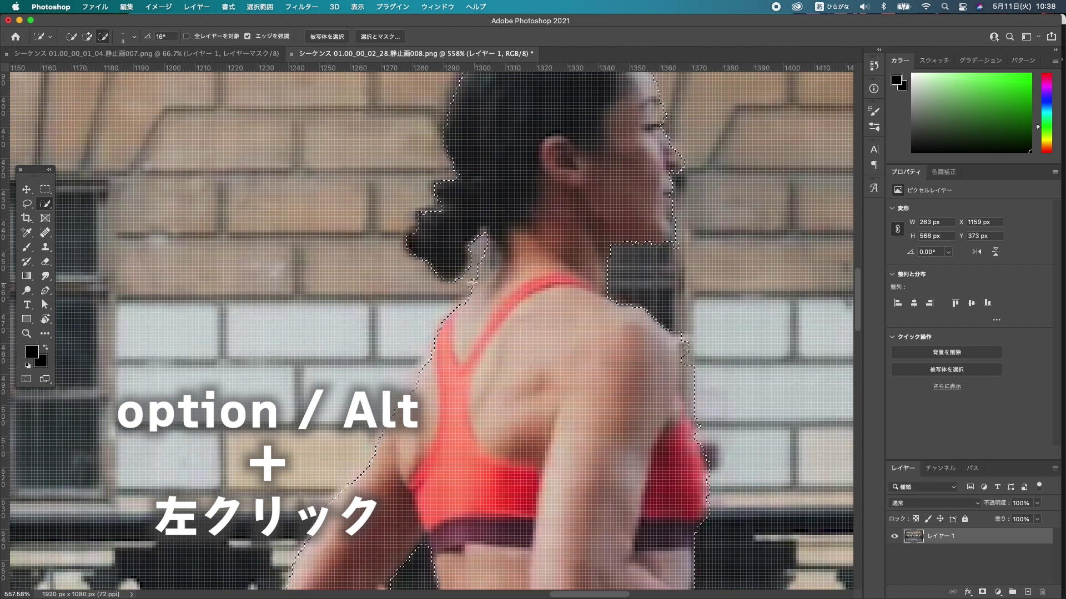
key(alt)
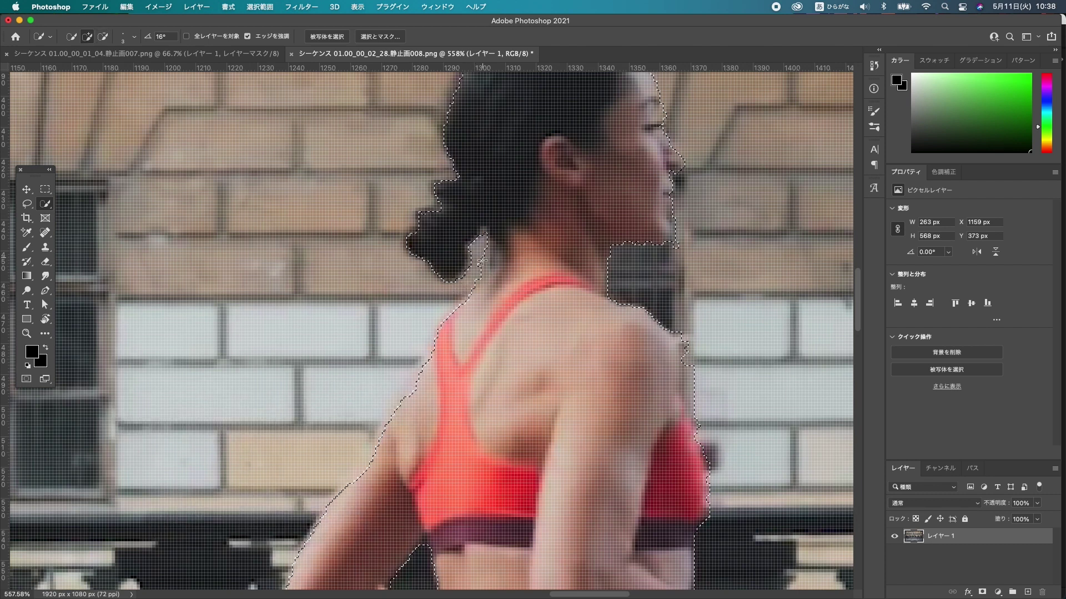
Copy the selected runner onto a new layer and delete the original photo layer beneath it.
scroll(394, 278, down, 5)
scroll(394, 278, down, 5)
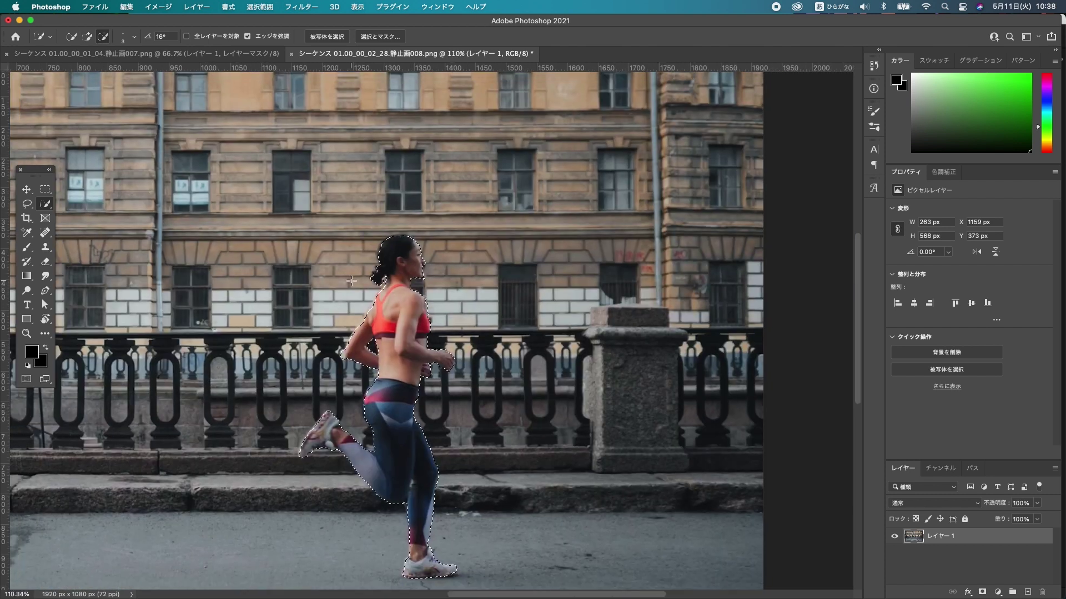
scroll(461, 346, down, 1)
scroll(461, 346, down, 3)
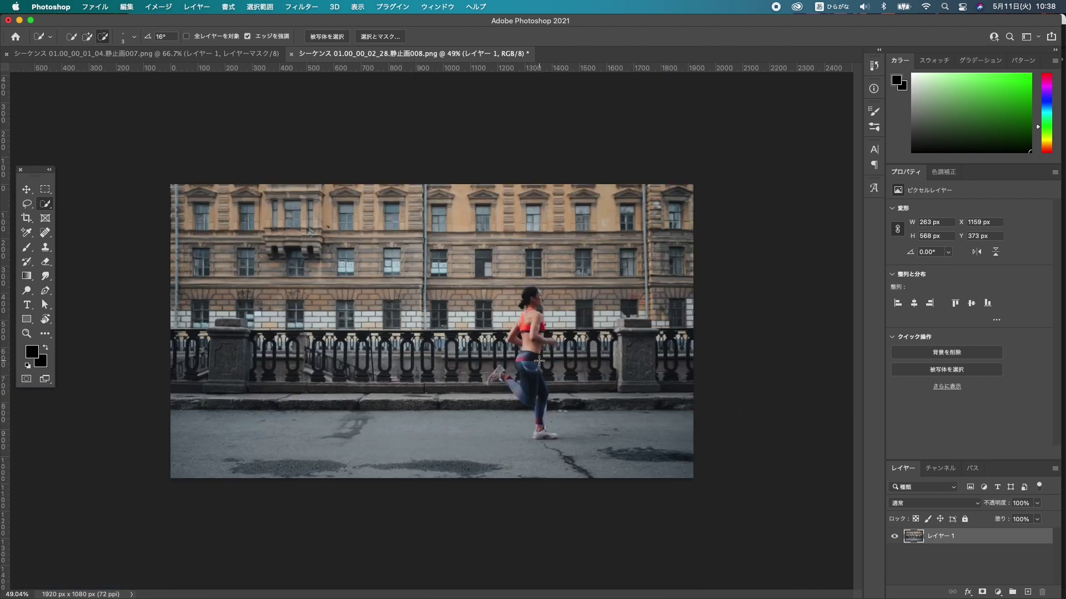
scroll(563, 375, up, 1)
key(super+c)
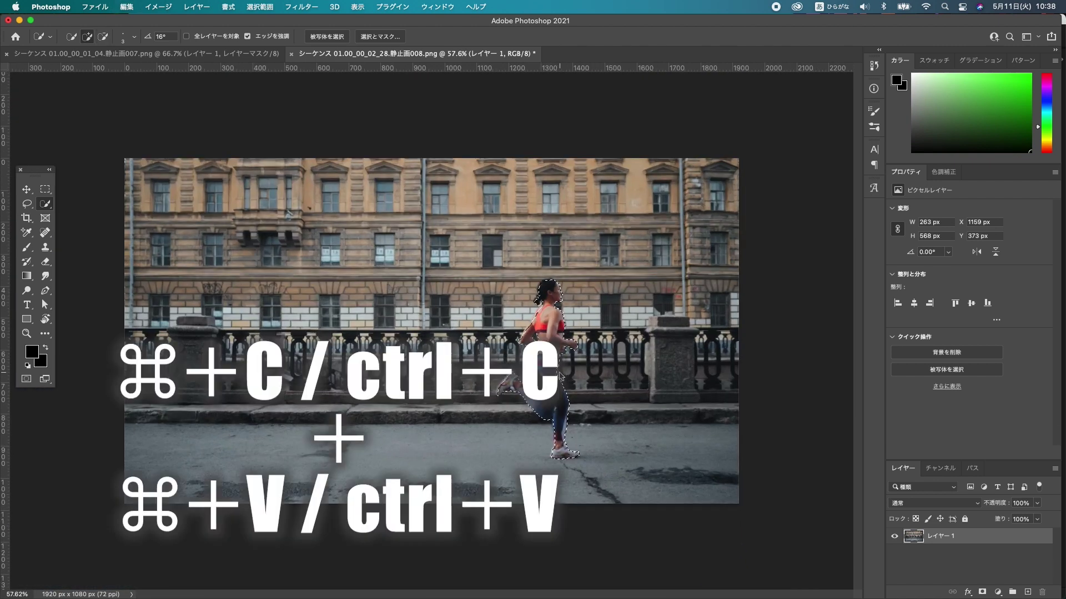
key(super+v)
click(963, 551)
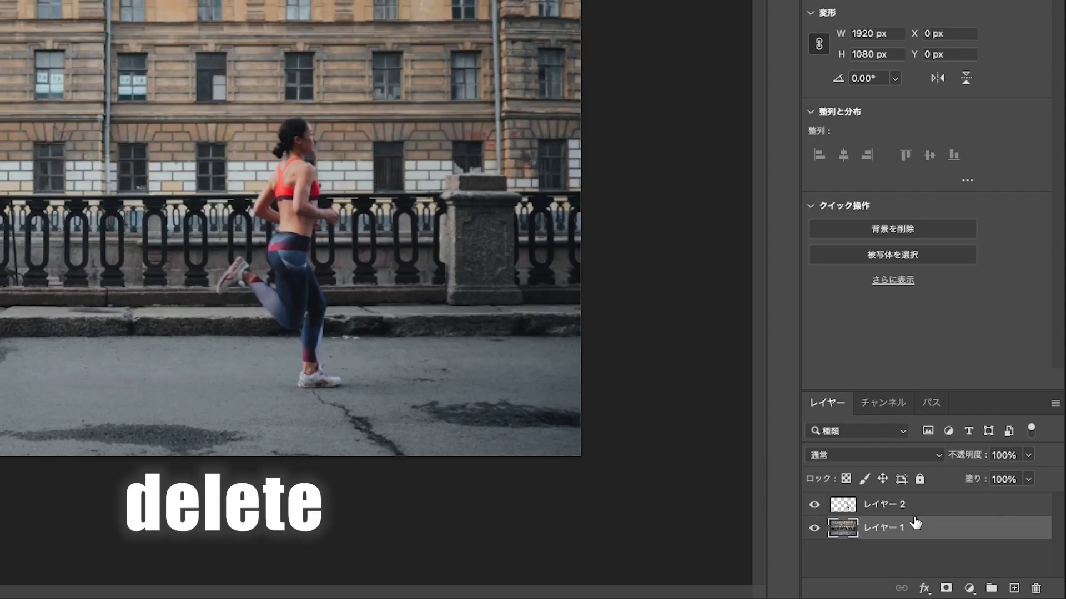
key(Delete)
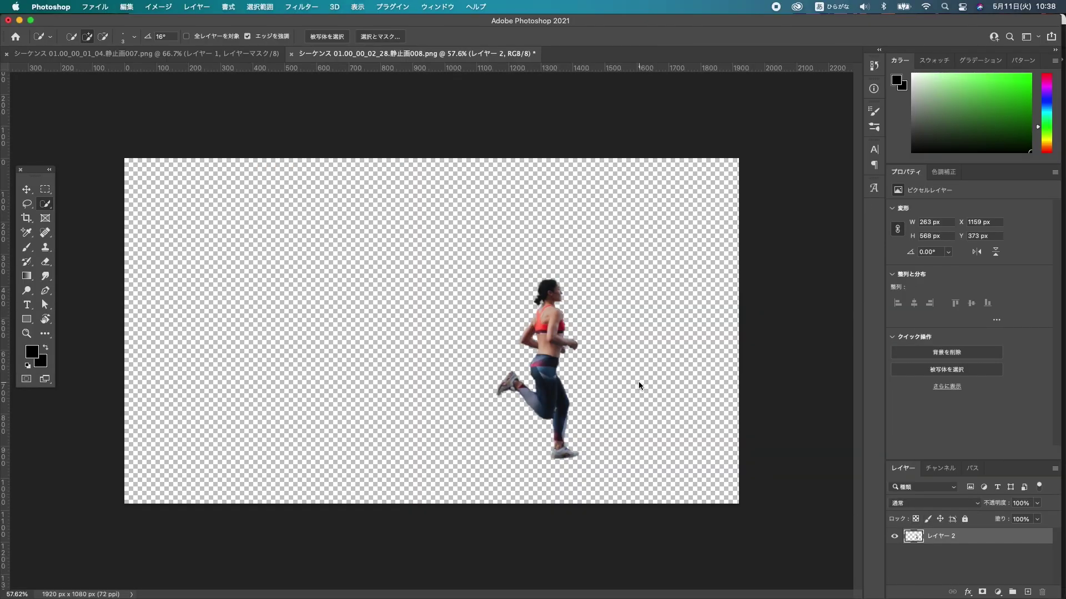
Save the cut-out still and switch back to the sequence in Premiere Pro.
key(super+s)
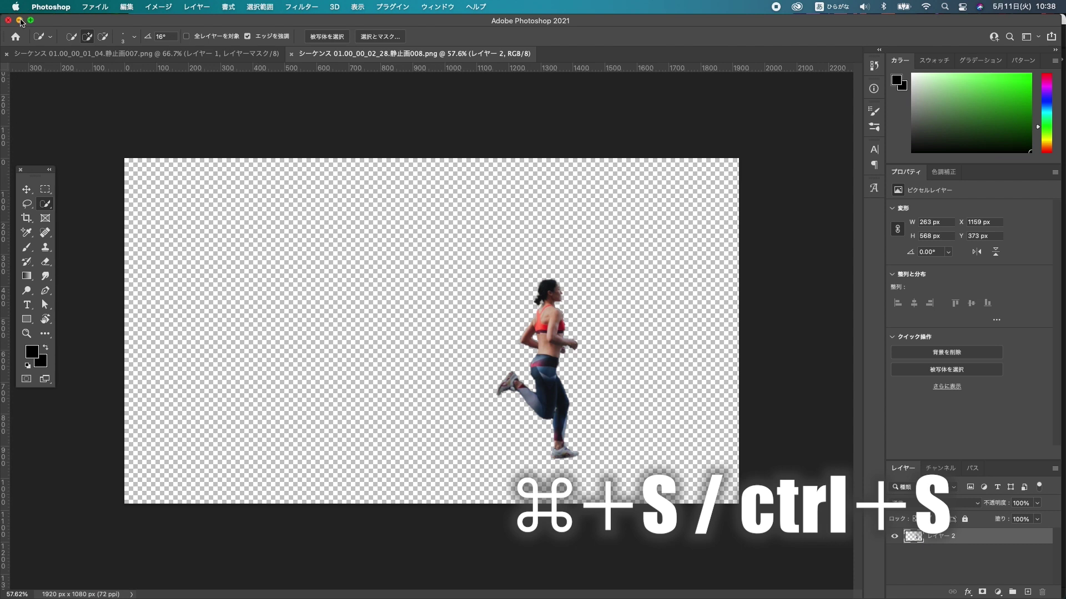
click(20, 20)
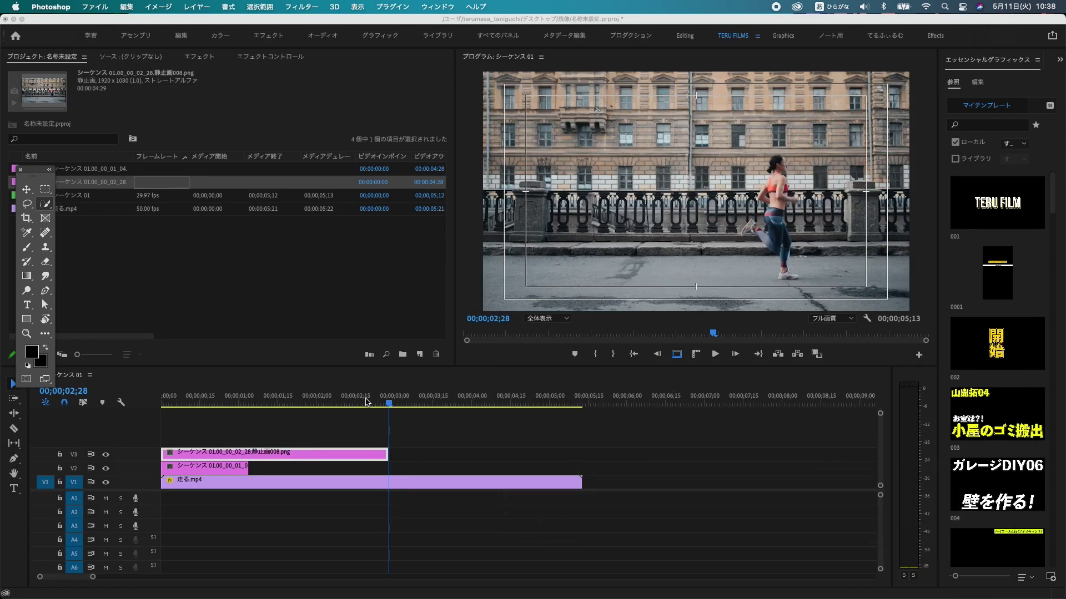
click(373, 402)
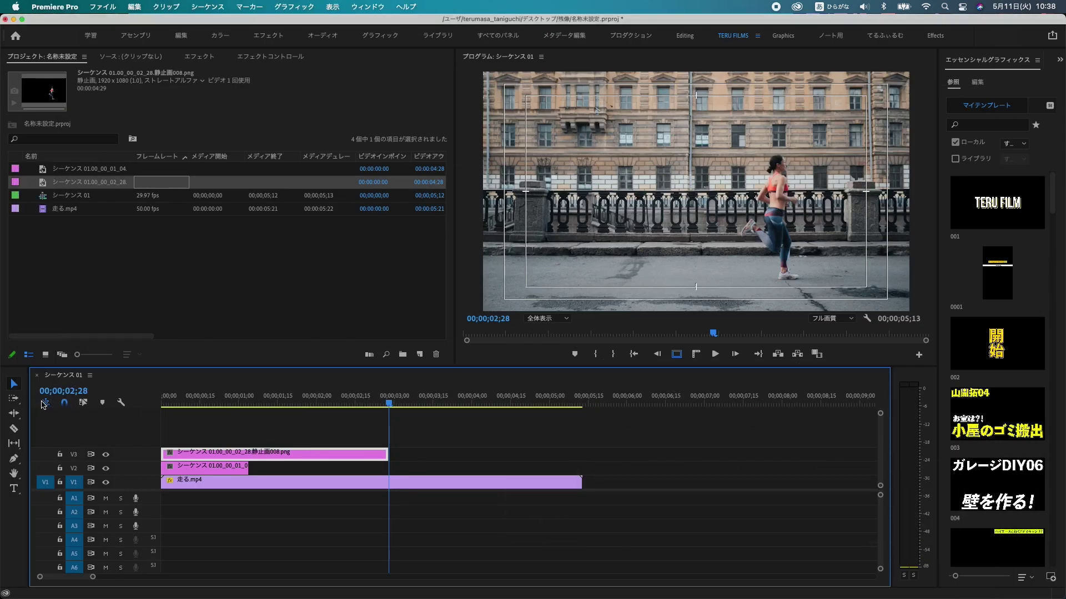
Play the sequence from 00;00;00;00 to check the afterimage effect with both runner cut-outs.
drag(217, 402, 163, 402)
click(191, 424)
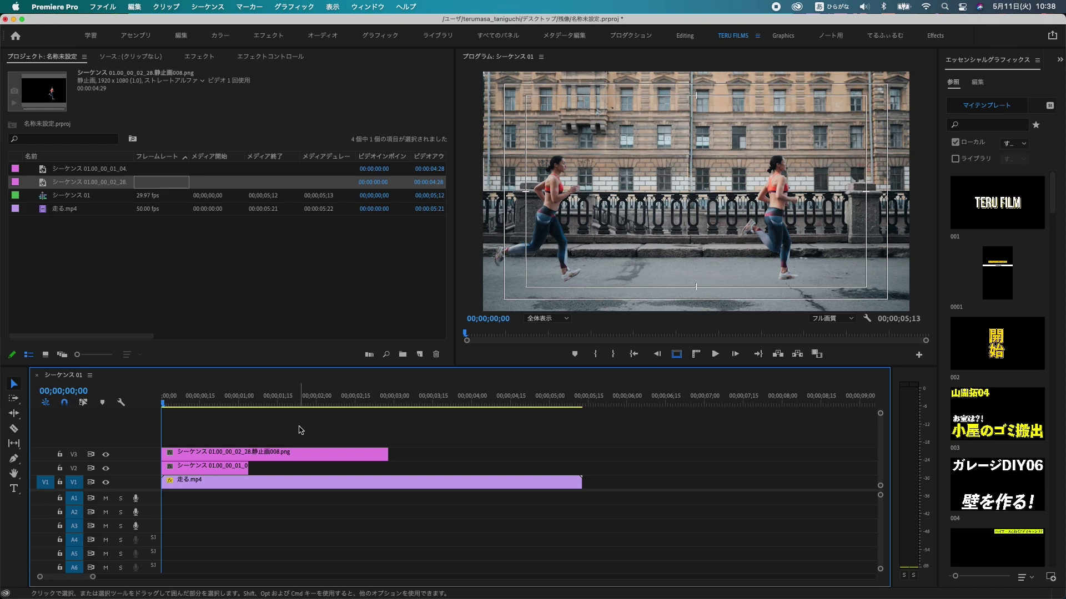
key(space)
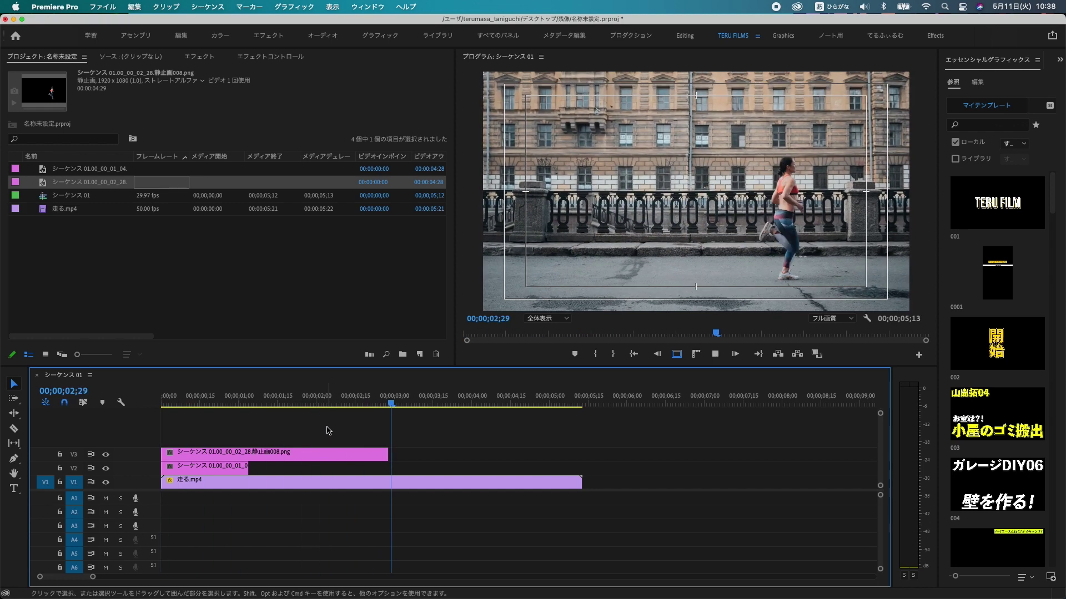
key(space)
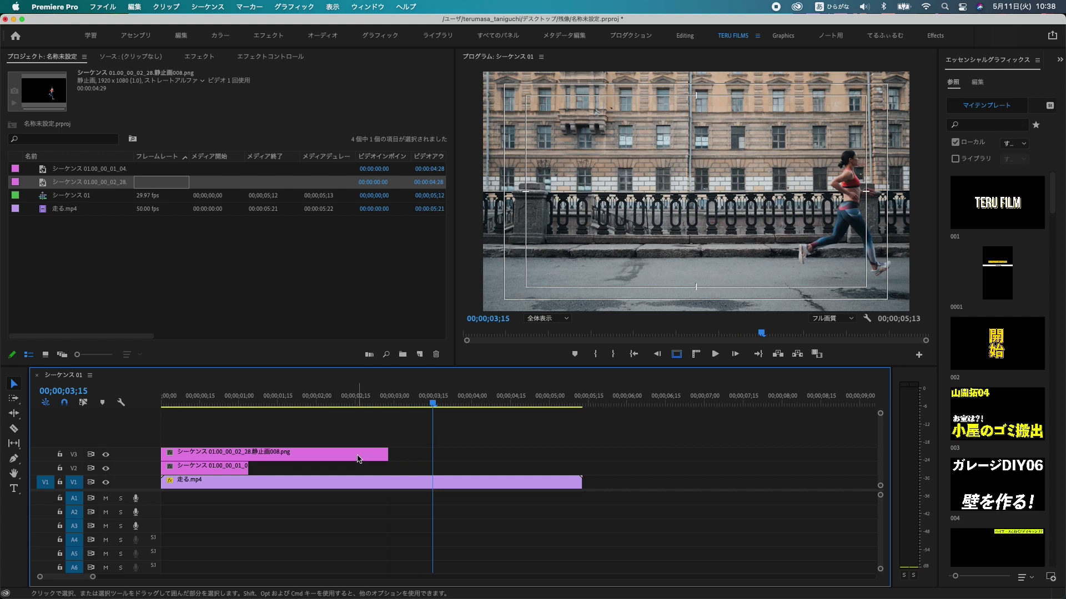